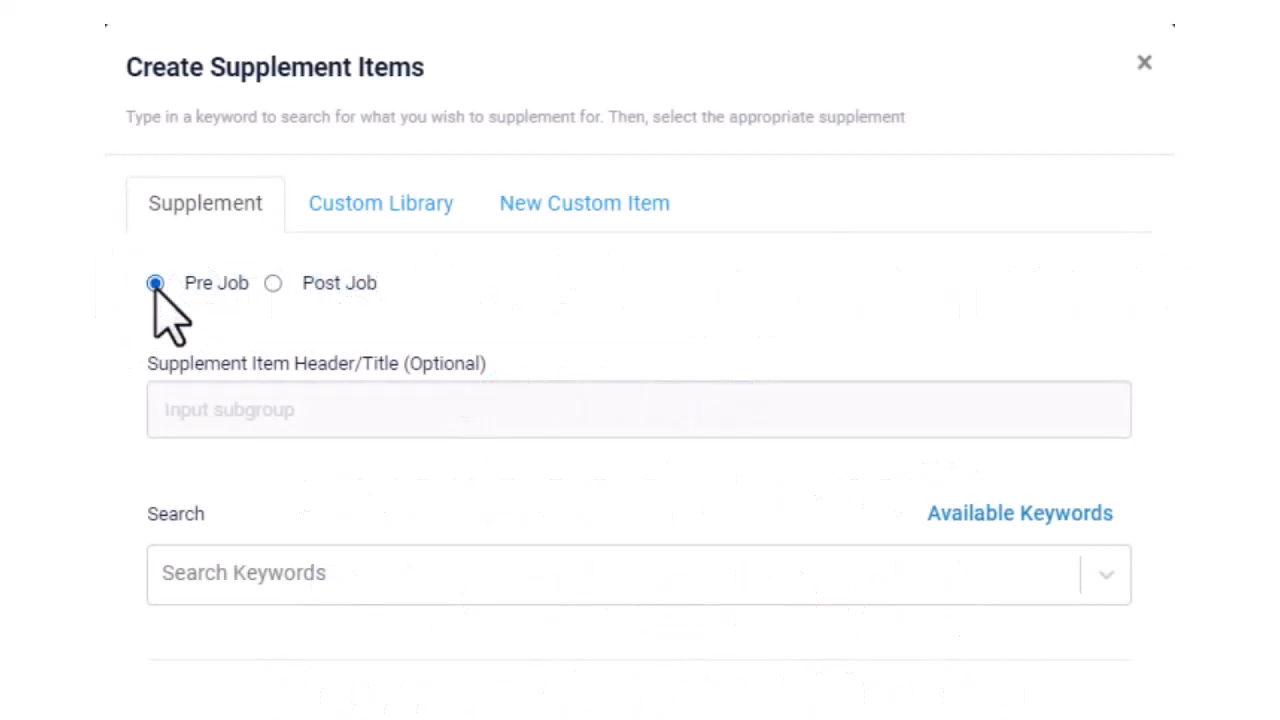
# Add a Roof Waste item titled "Waste used in Scope of Loss incorrect.", choosing the text about cap and starter shingles bundled into waste
pyautogui.click(183, 404)
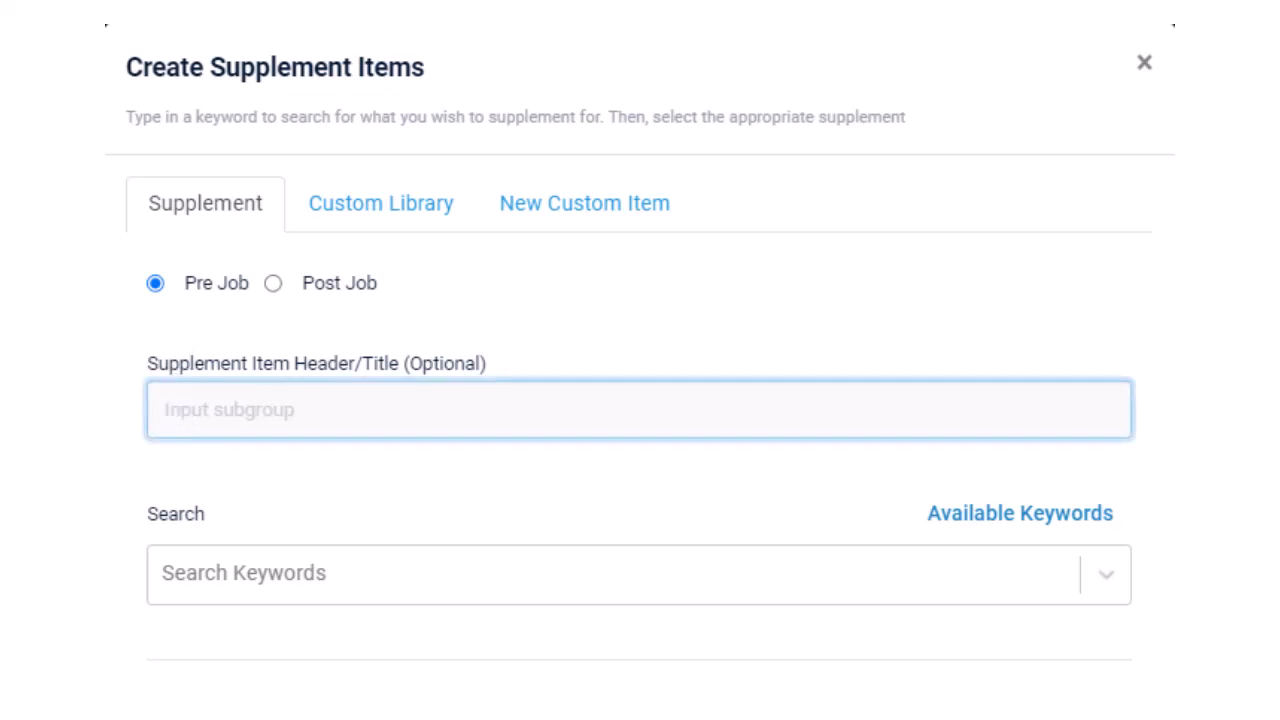
pyautogui.write('Waste used in Scope of Loss incorrect.')
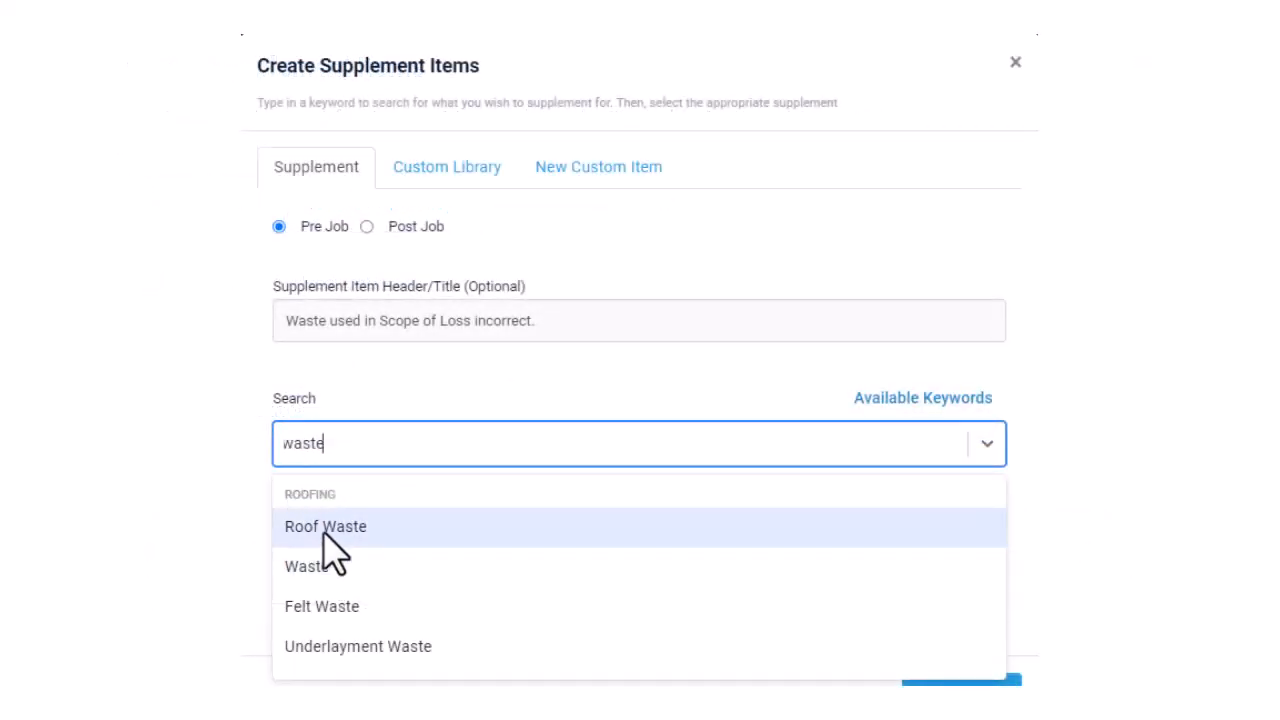
pyautogui.click(325, 527)
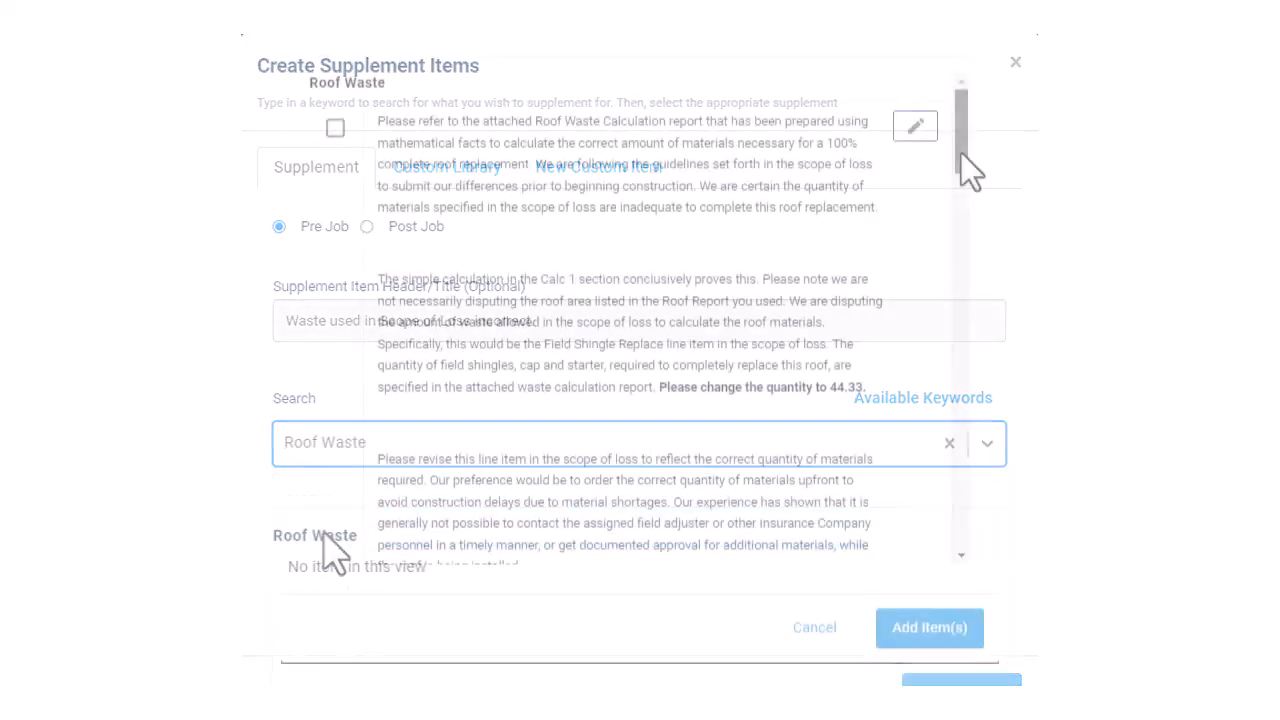
pyautogui.moveTo(963, 157); pyautogui.dragTo(906, 527)
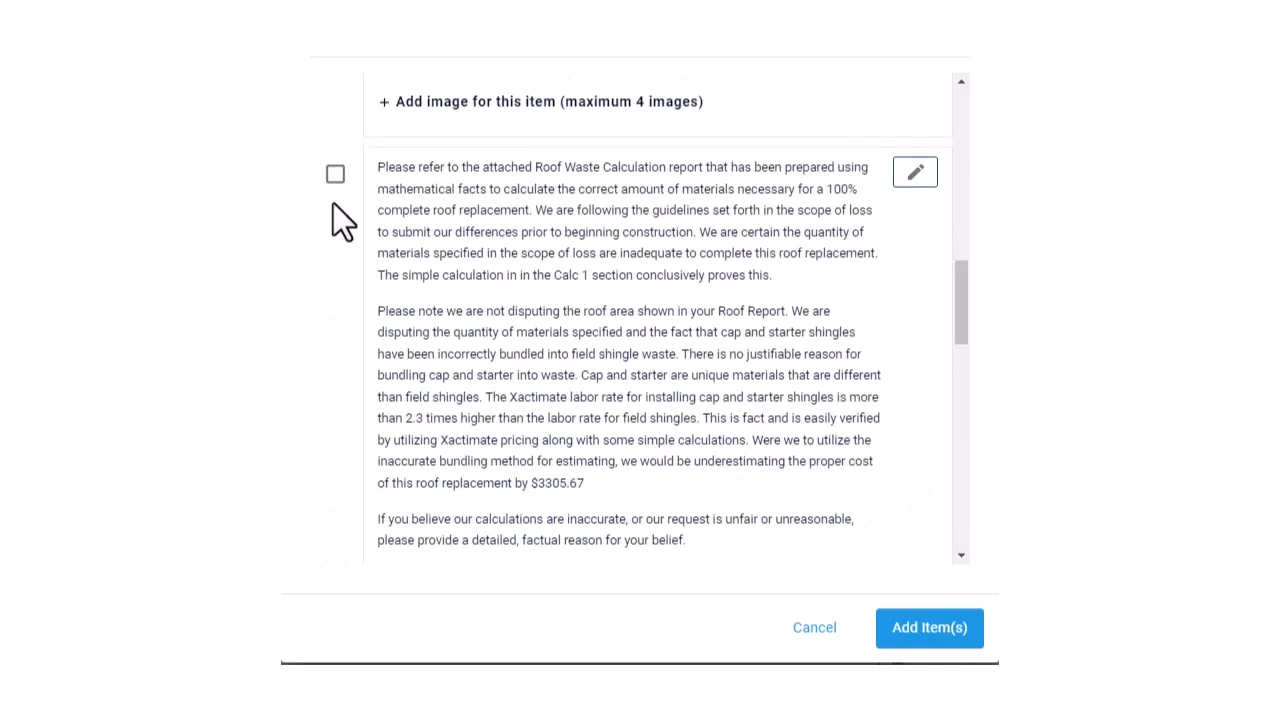
pyautogui.click(335, 175)
pyautogui.click(930, 640)
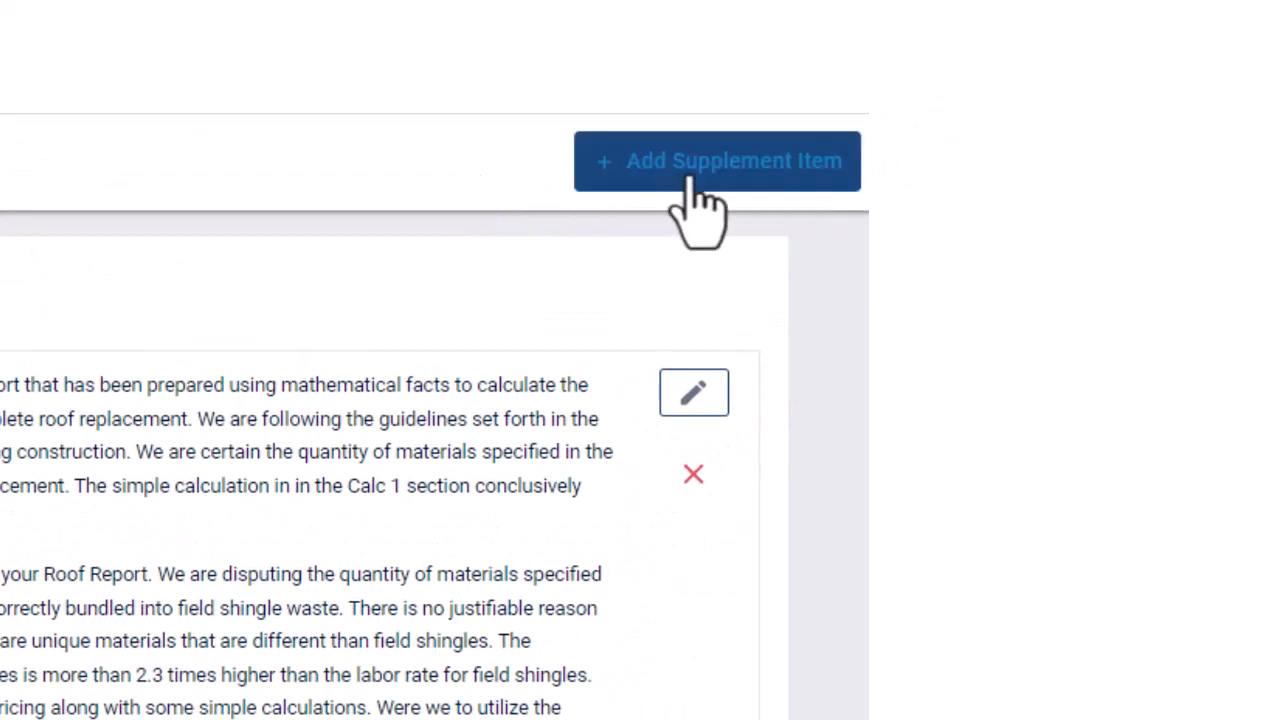
# Add an Overhead & Profit supplement item titled "Add 10% & 10% O&P to project.", choosing the text about screening, selecting and coordinating
pyautogui.click(690, 180)
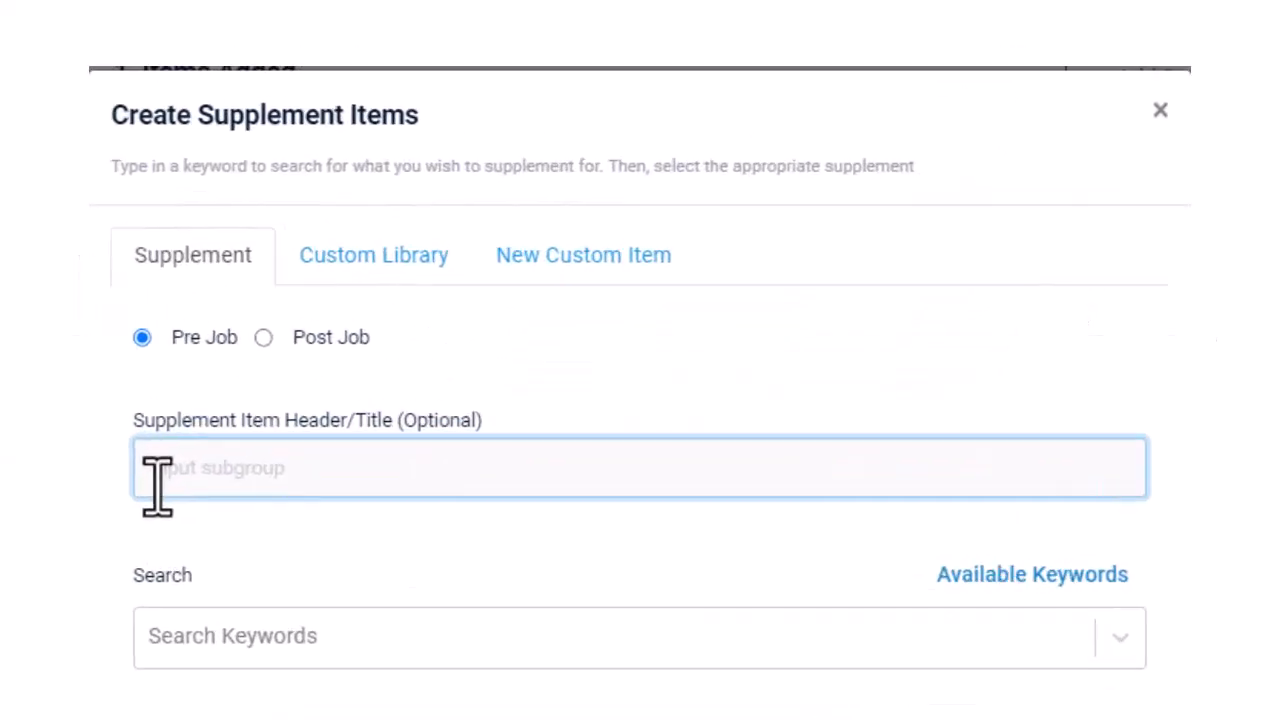
pyautogui.write('Add 10% & 10% O&P to project.')
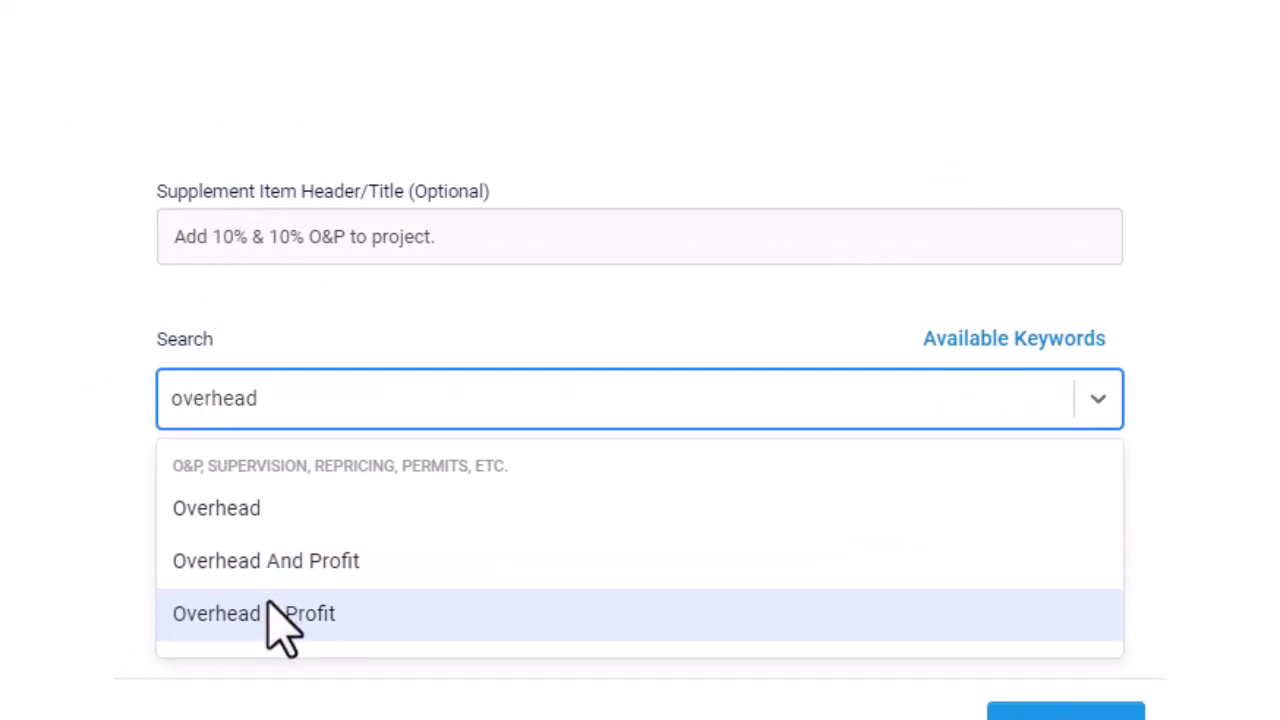
pyautogui.click(272, 613)
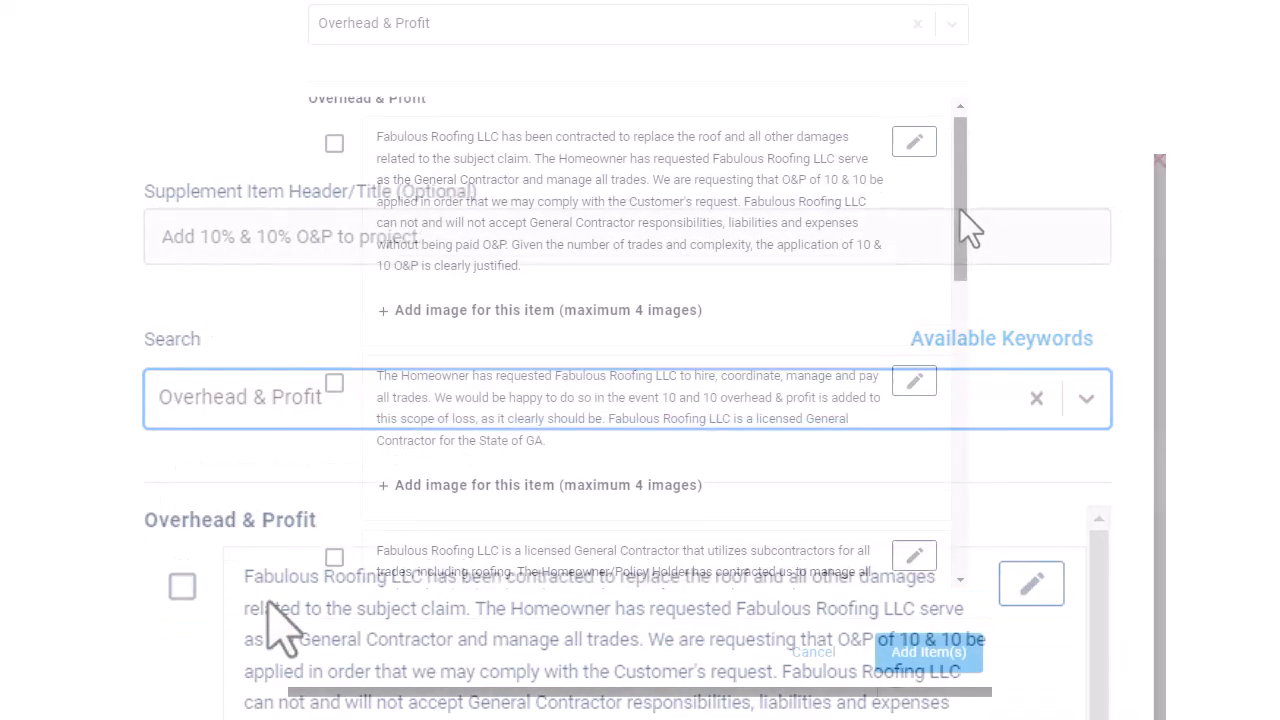
pyautogui.moveTo(960, 209); pyautogui.dragTo(962, 398)
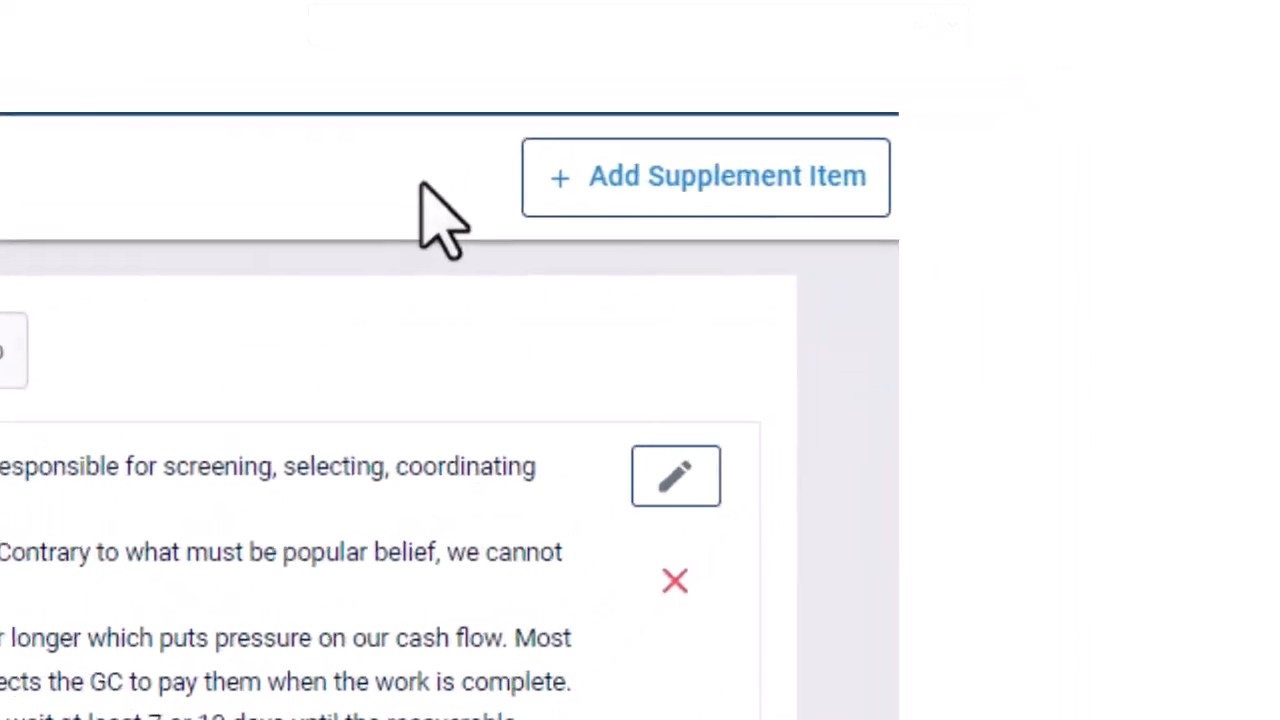
# Add the local building code Drip Edge item with the title "Building Code requires drip edge be installed on eaves and rakes."
pyautogui.click(612, 187)
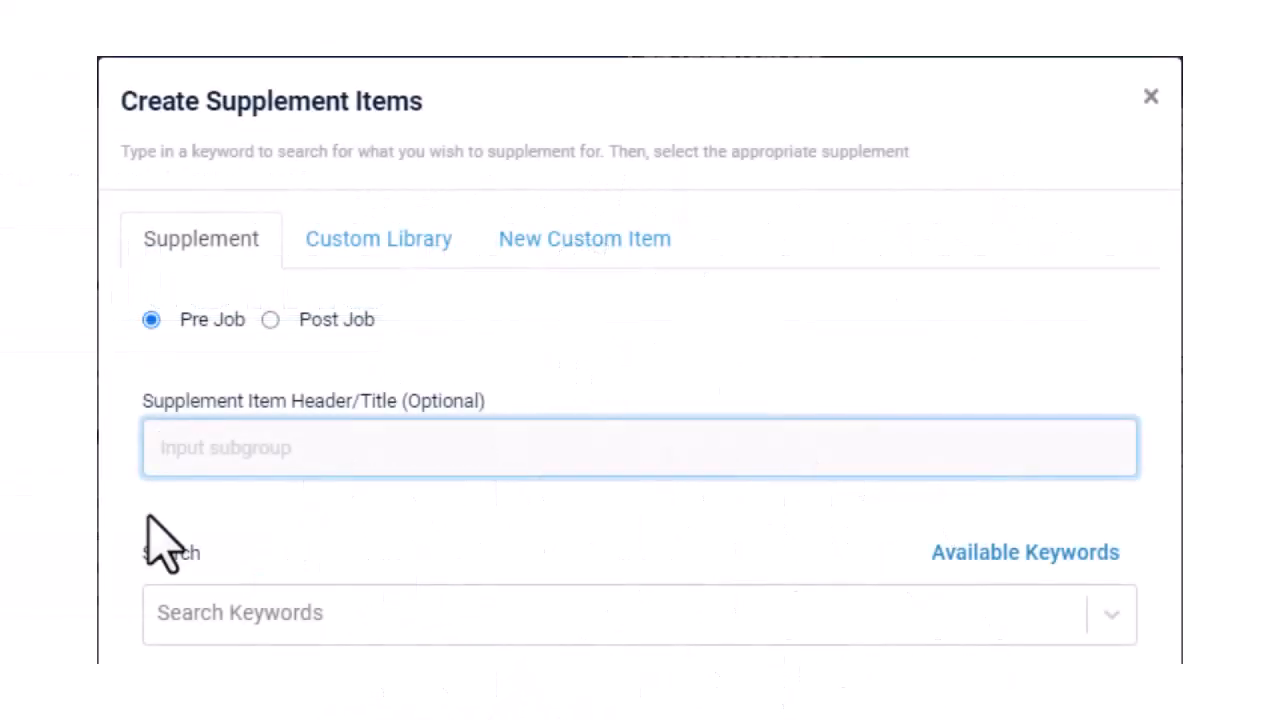
pyautogui.write('Building Code requires drip edge be installed on eaves and rakes.')
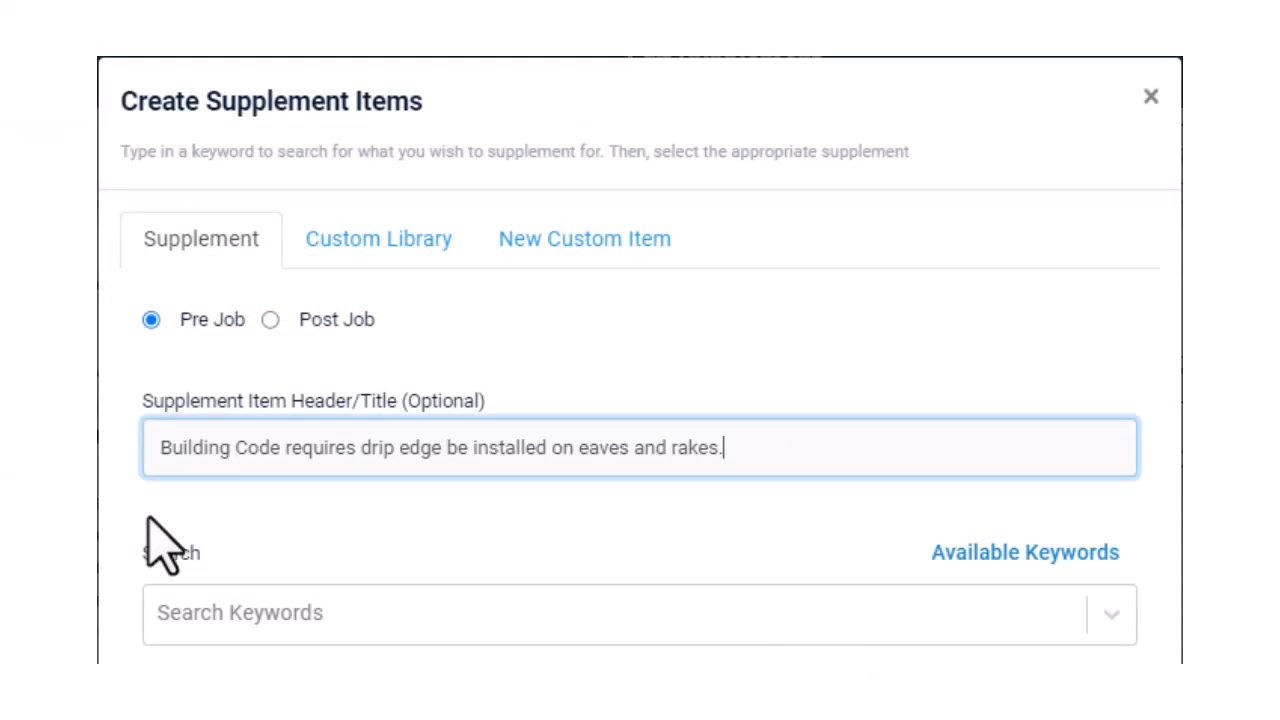
pyautogui.click(162, 617)
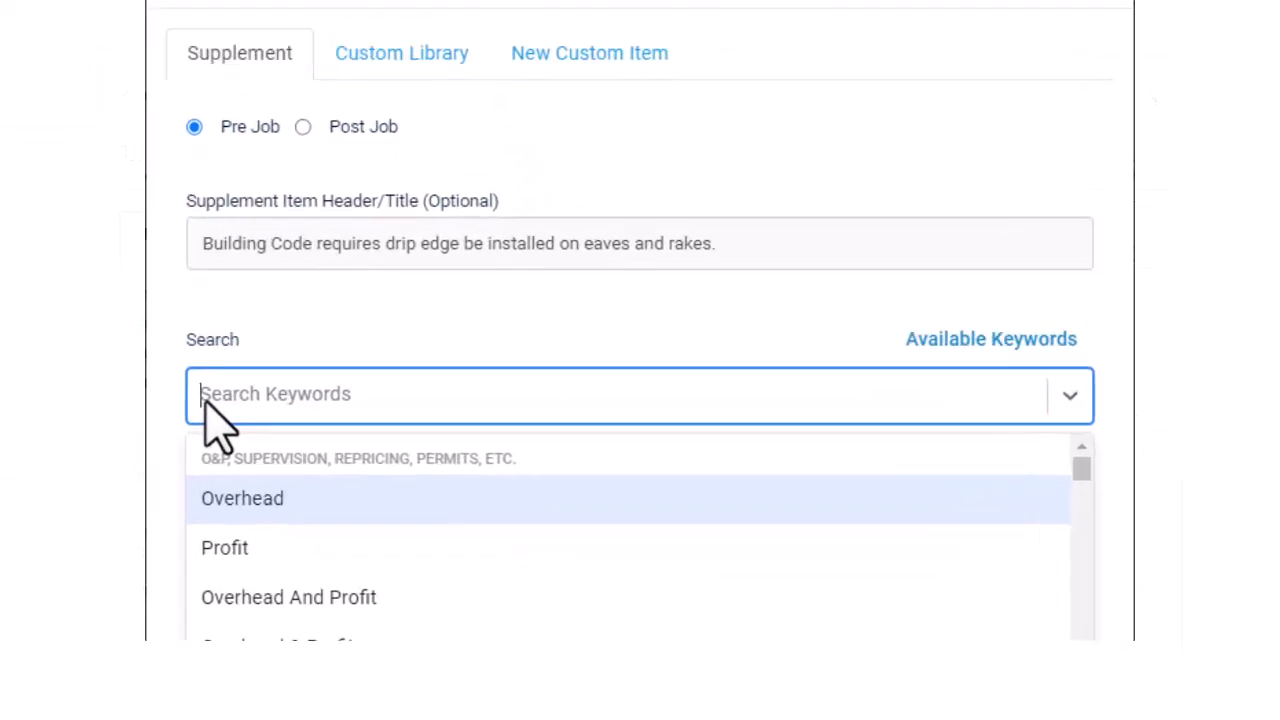
pyautogui.write('drip')
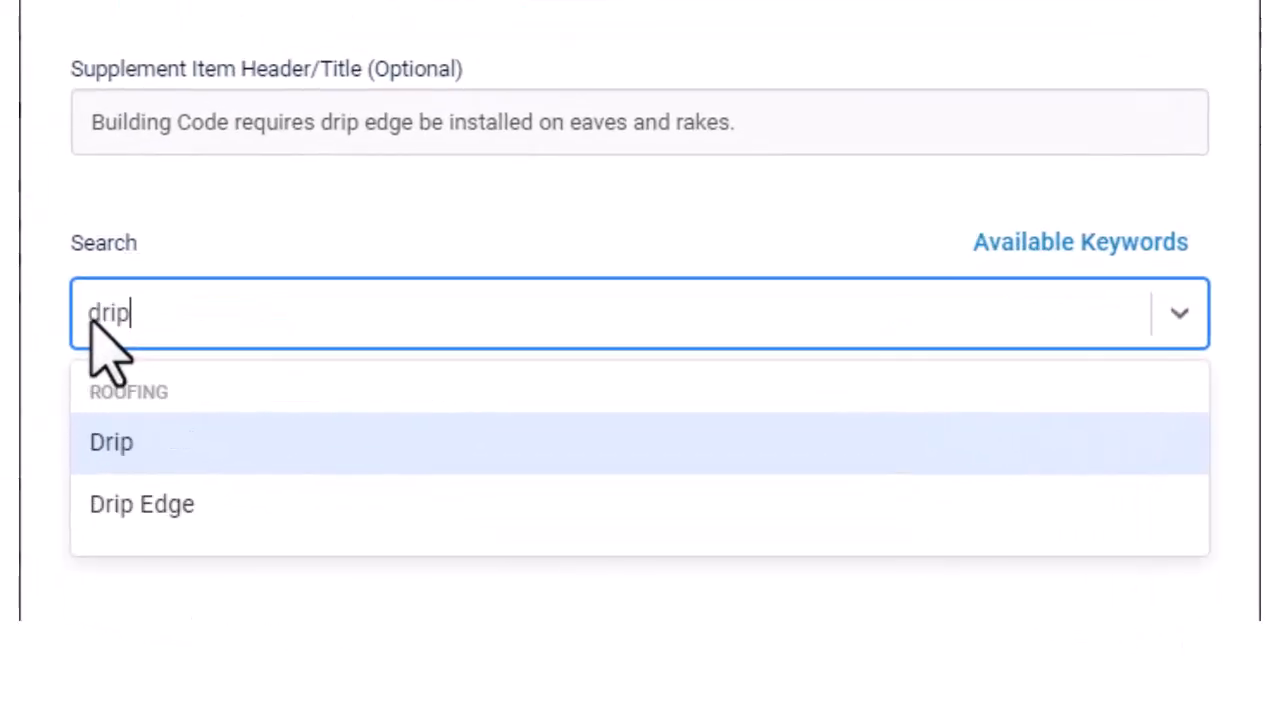
pyautogui.click(152, 503)
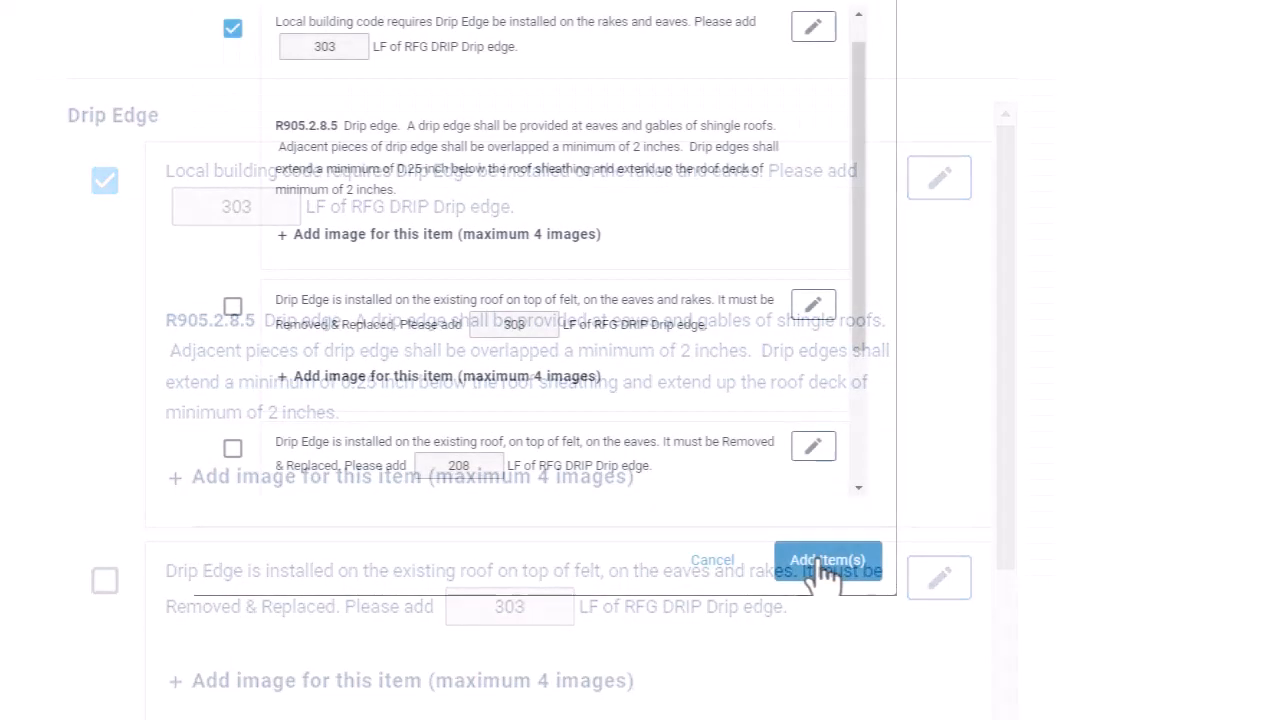
pyautogui.click(455, 435)
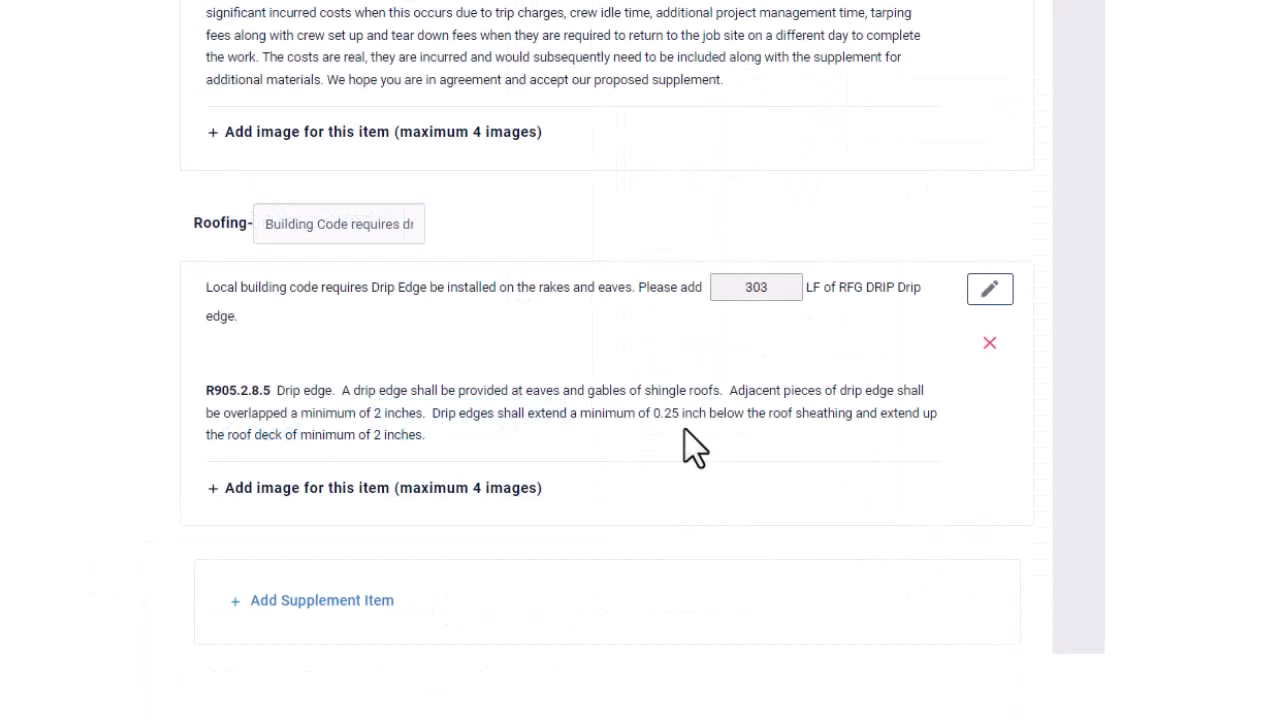
# Start a Power Vent item titled "(2) Two power vents must be removed & replaced to satisfy building code.", with quantity 2 in the damaged/corroded text
pyautogui.click(317, 598)
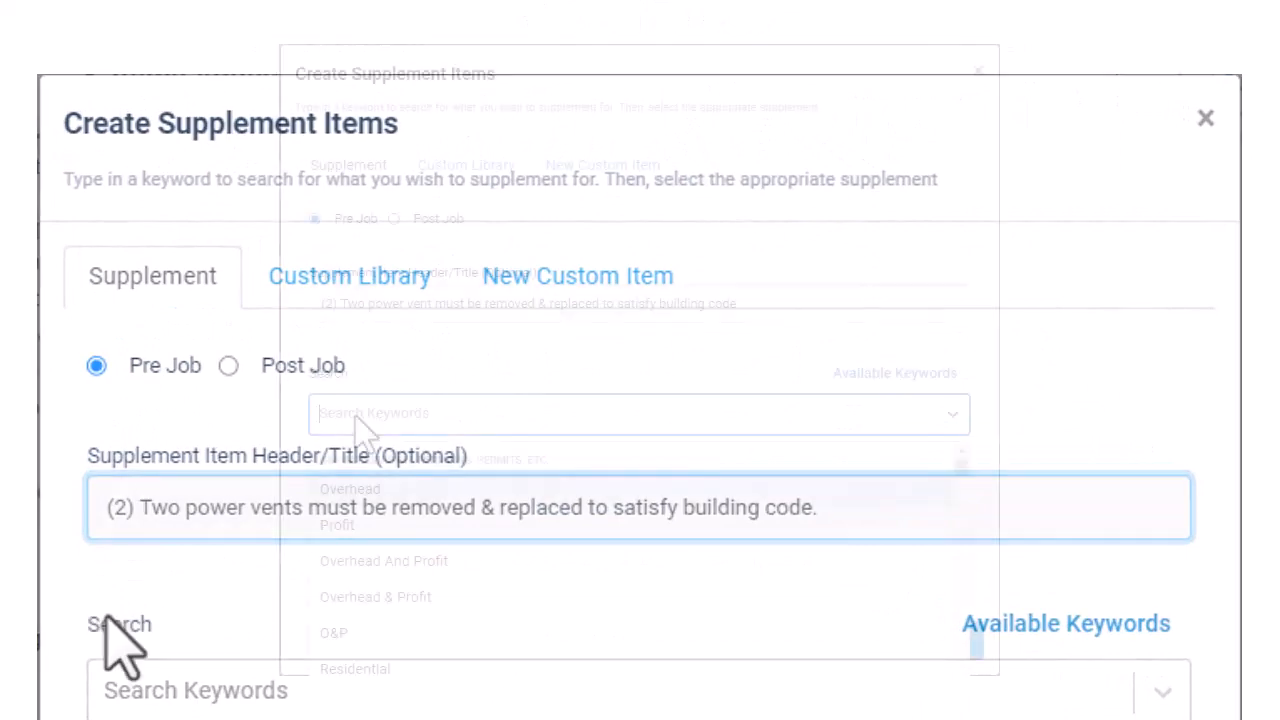
pyautogui.write('pow')
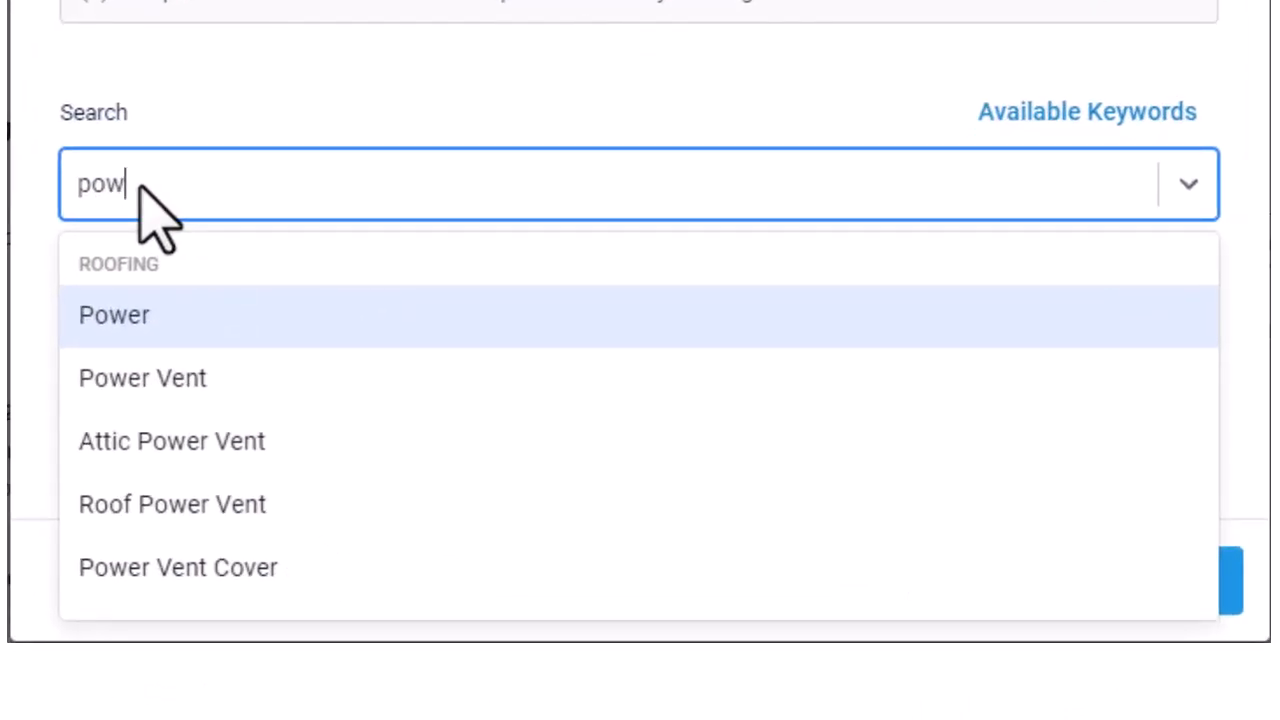
pyautogui.click(163, 378)
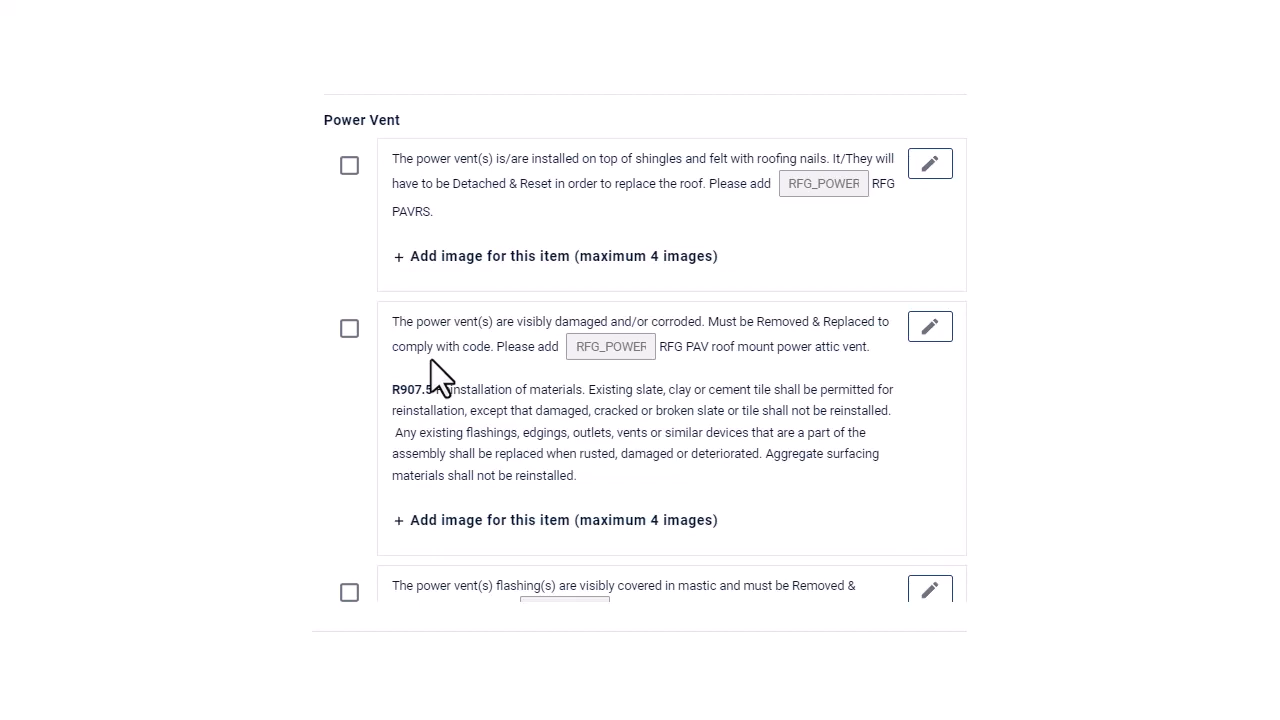
pyautogui.click(577, 600)
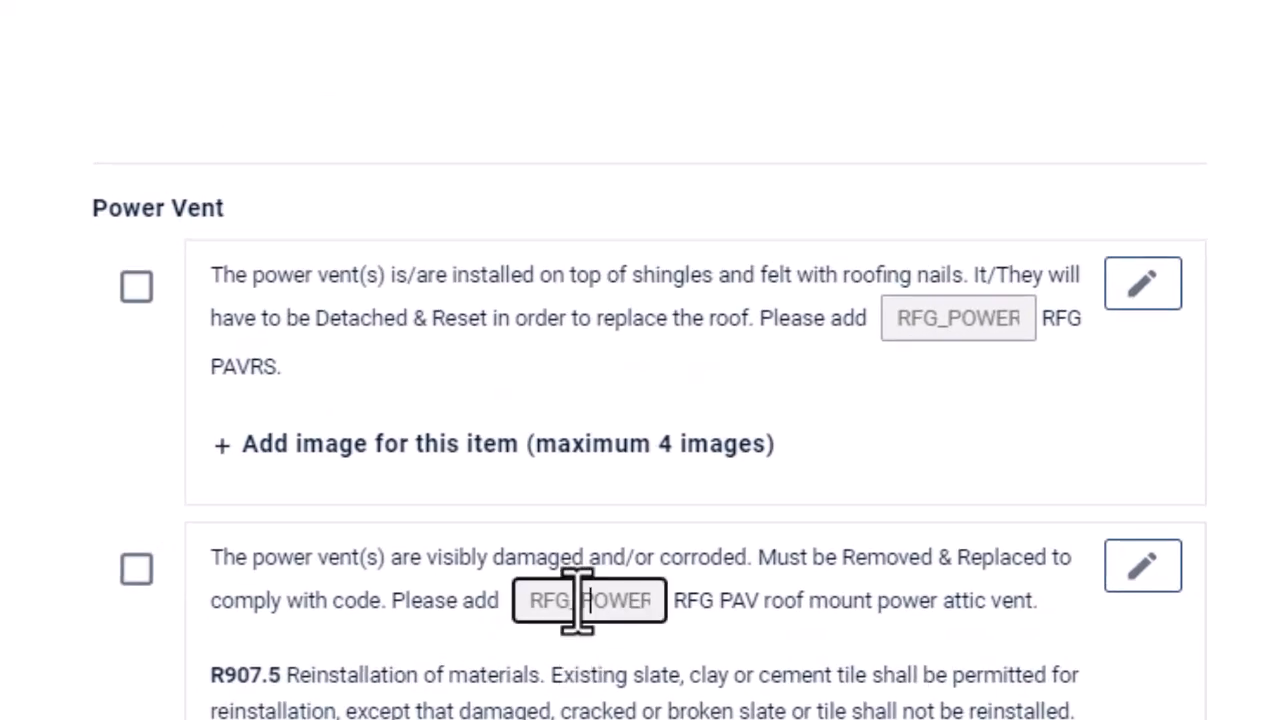
pyautogui.write('2')
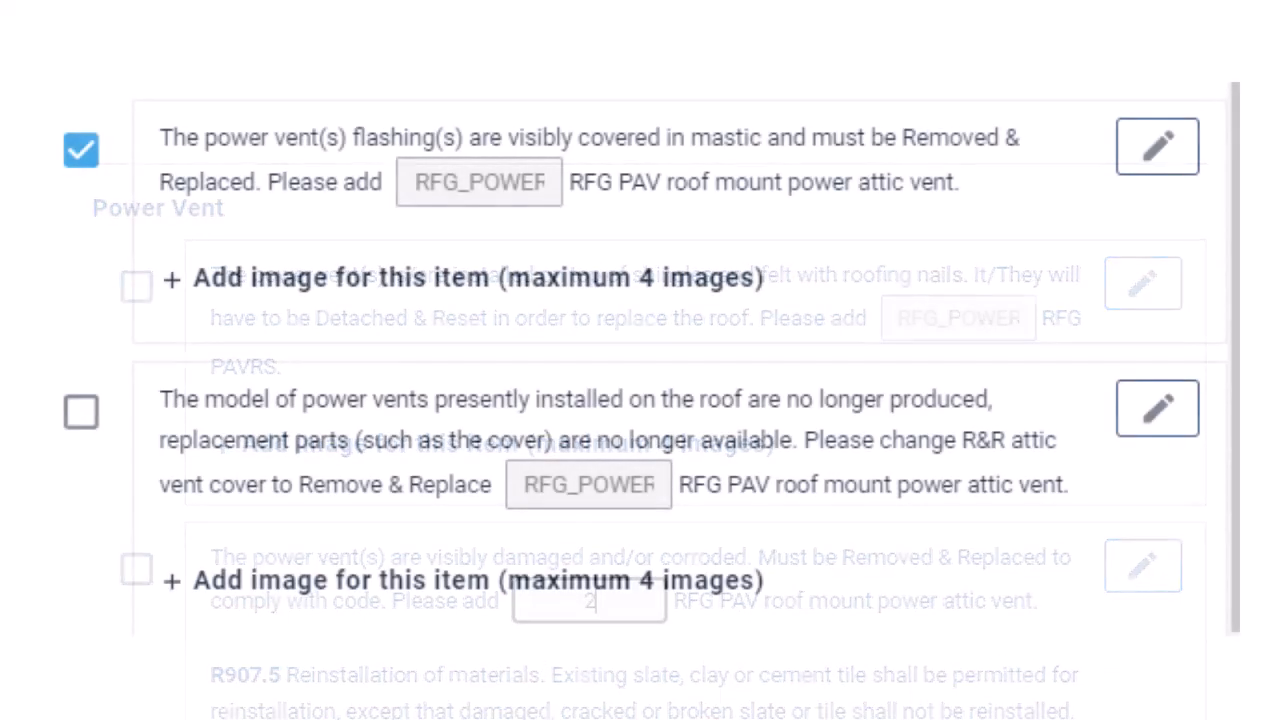
# Extend the damaged power vent description with the sentence "The flashing of the power vent is also covered in mastic."
pyautogui.click(1168, 160)
pyautogui.click(884, 200)
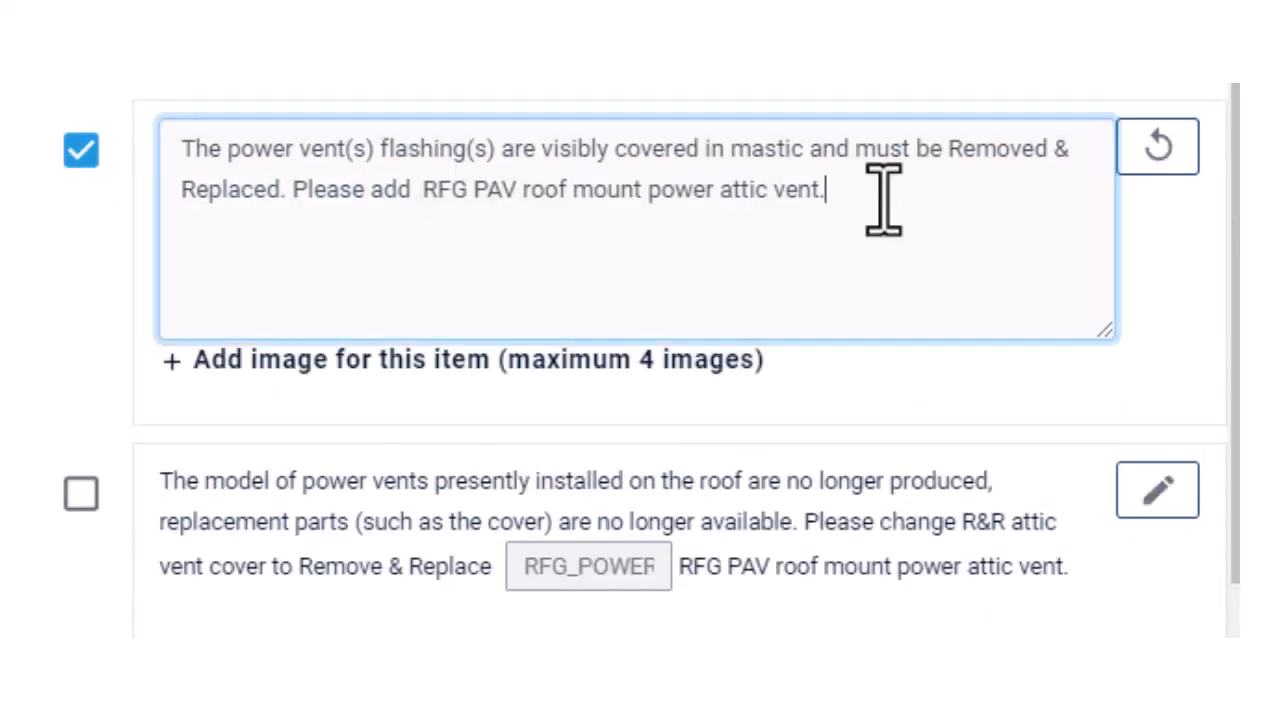
pyautogui.write('The flashing of the power vent is also covered in mastic.')
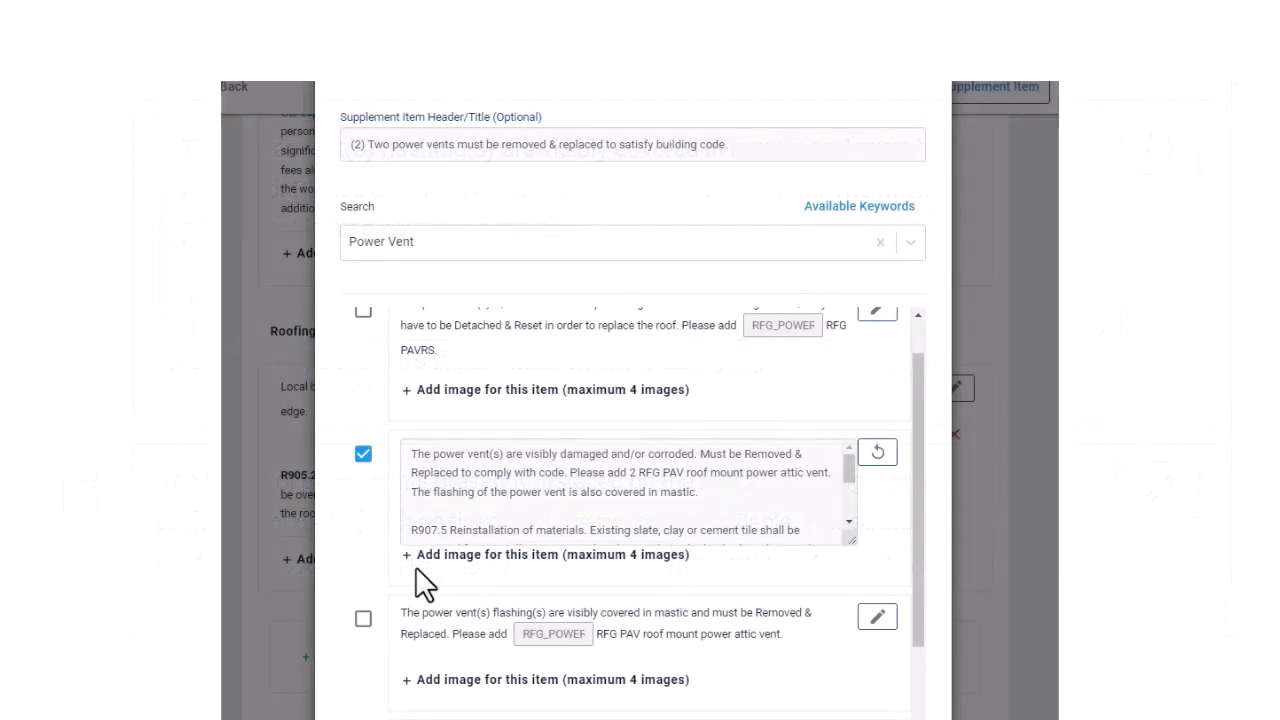
# Attach the images power vent 3 and power vent2 to the damaged power vent item and add it to the supplement
pyautogui.click(425, 556)
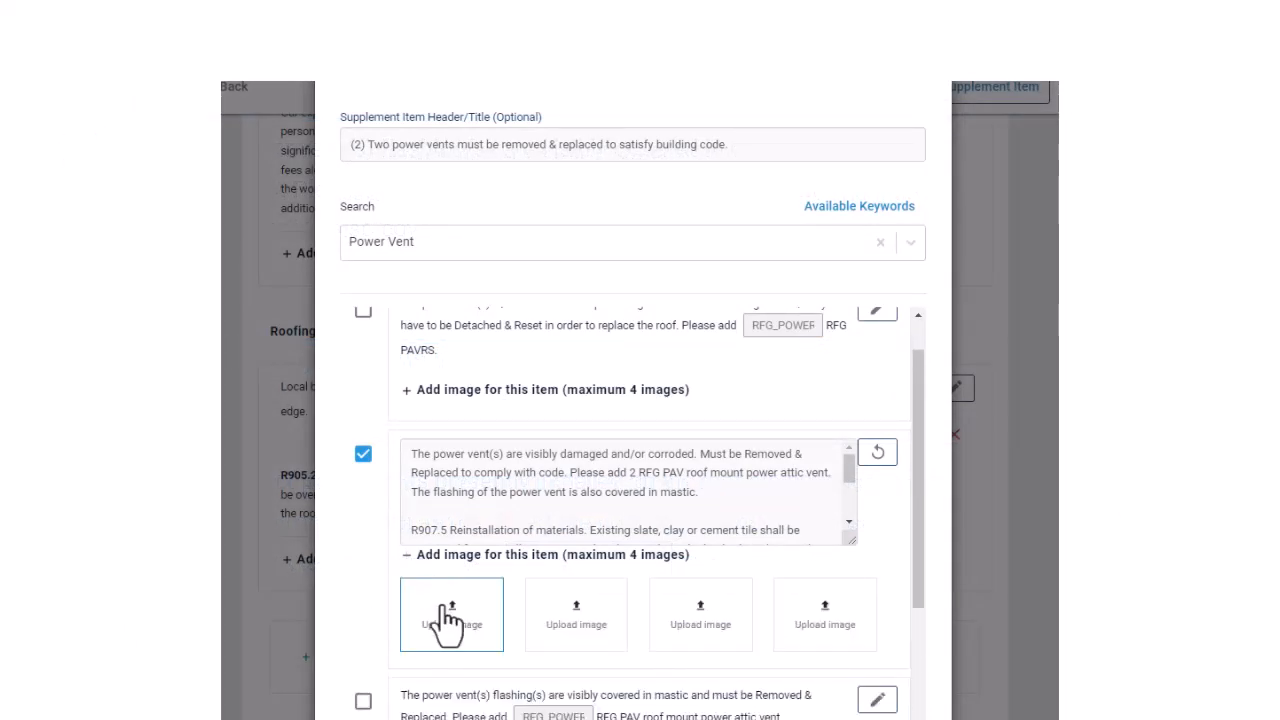
pyautogui.click(447, 622)
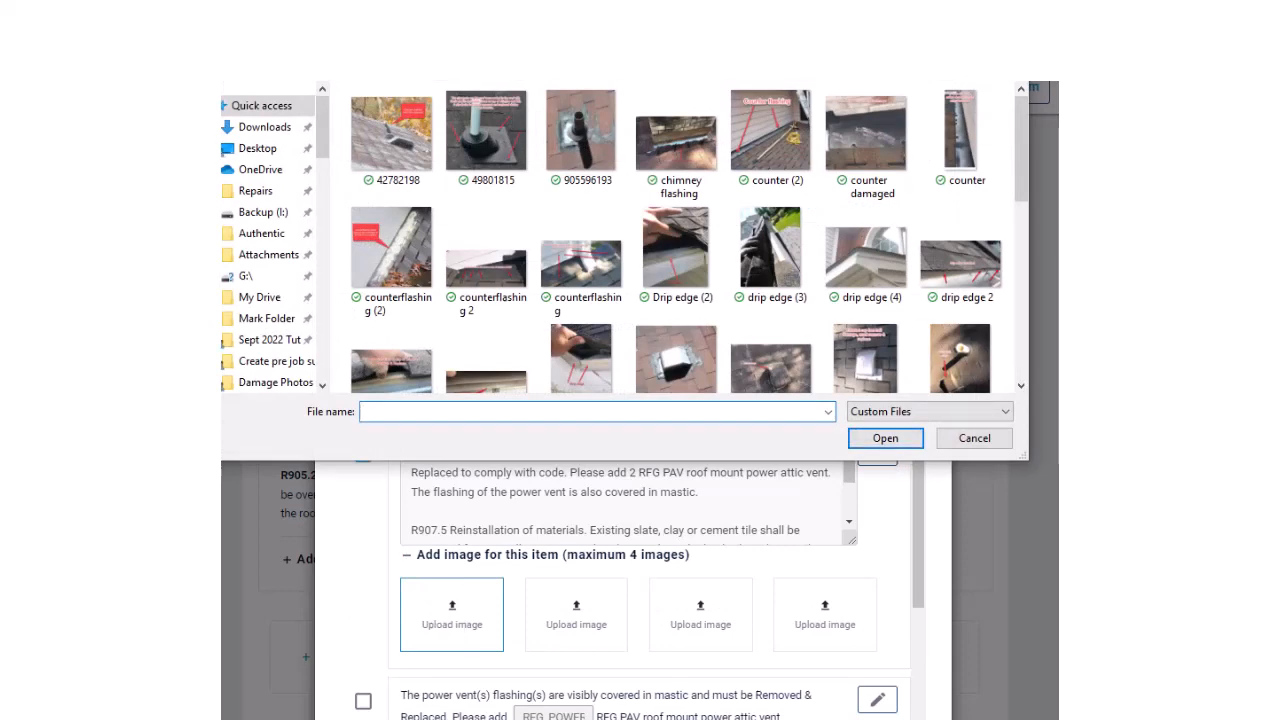
pyautogui.moveTo(1021, 182); pyautogui.dragTo(1016, 318)
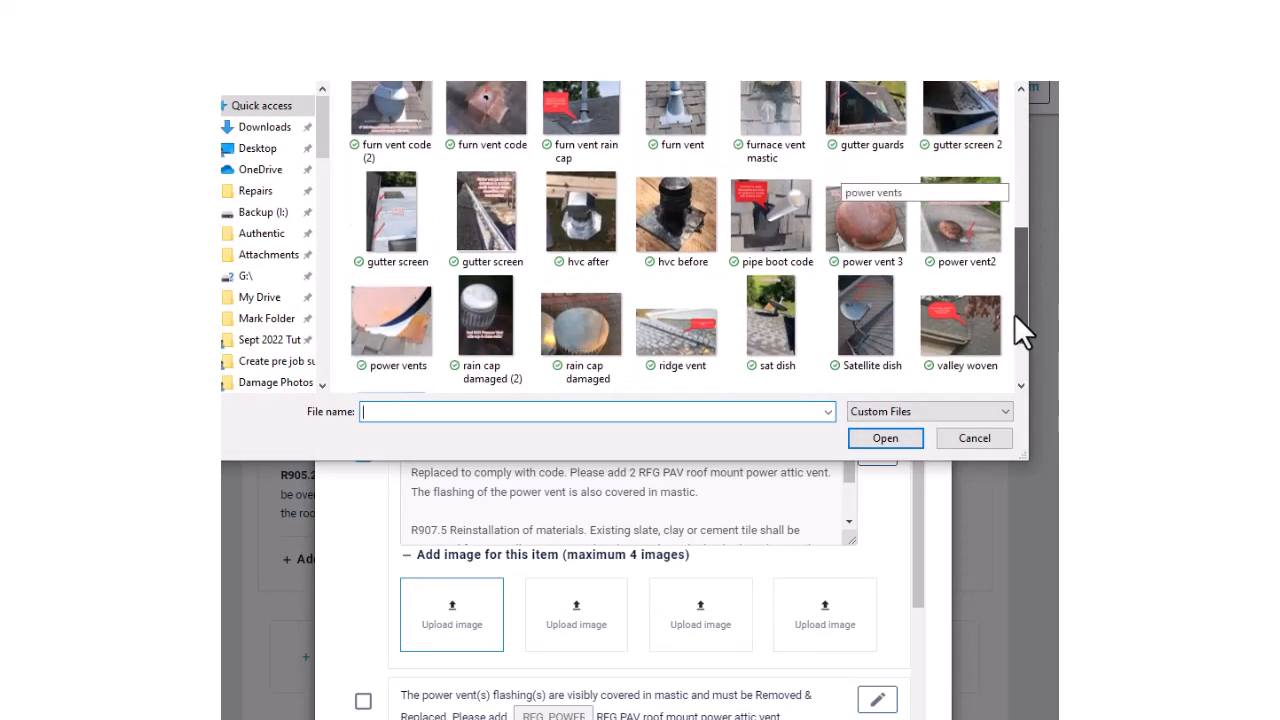
pyautogui.click(858, 221)
pyautogui.doubleClick(857, 219)
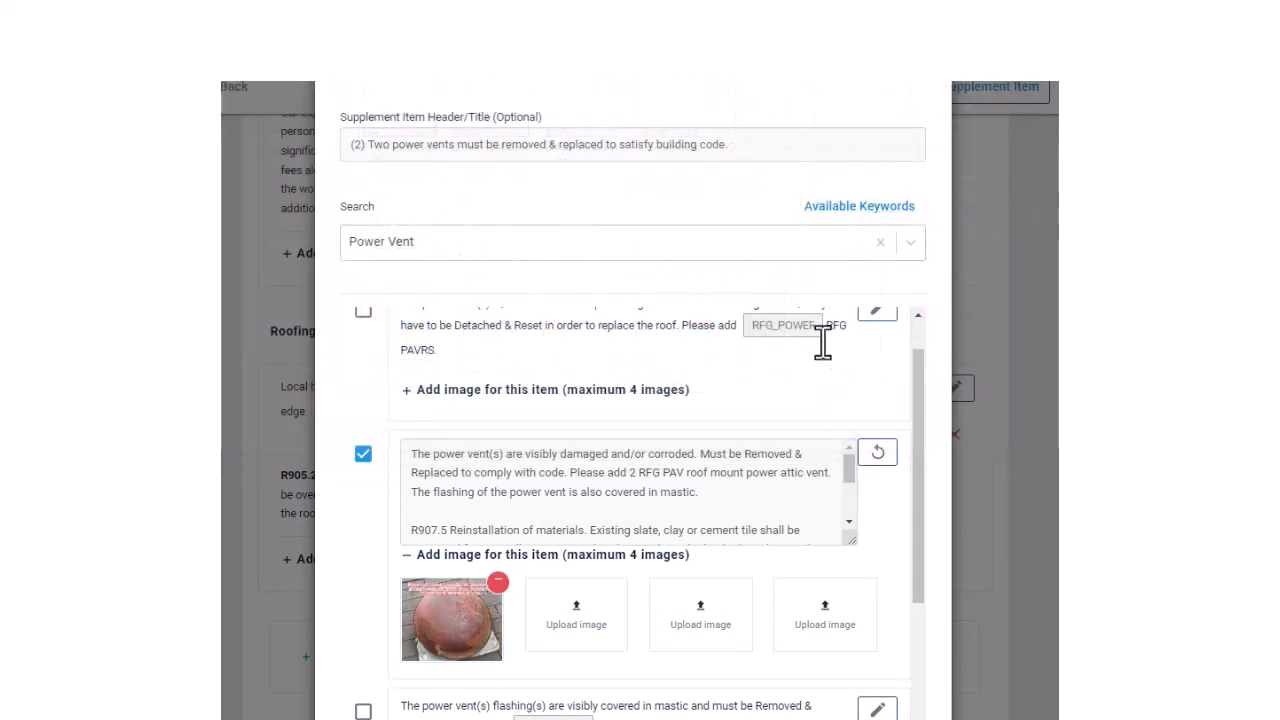
pyautogui.click(578, 622)
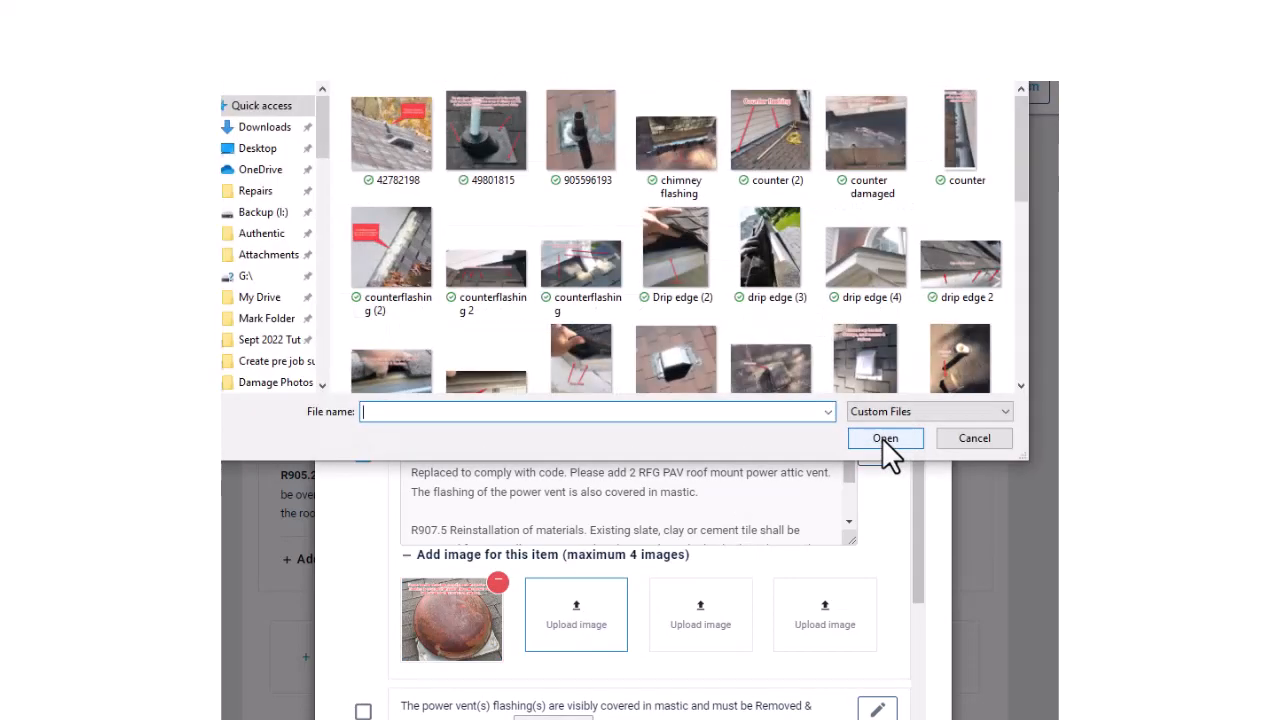
pyautogui.scroll(-5, 1004, 295)
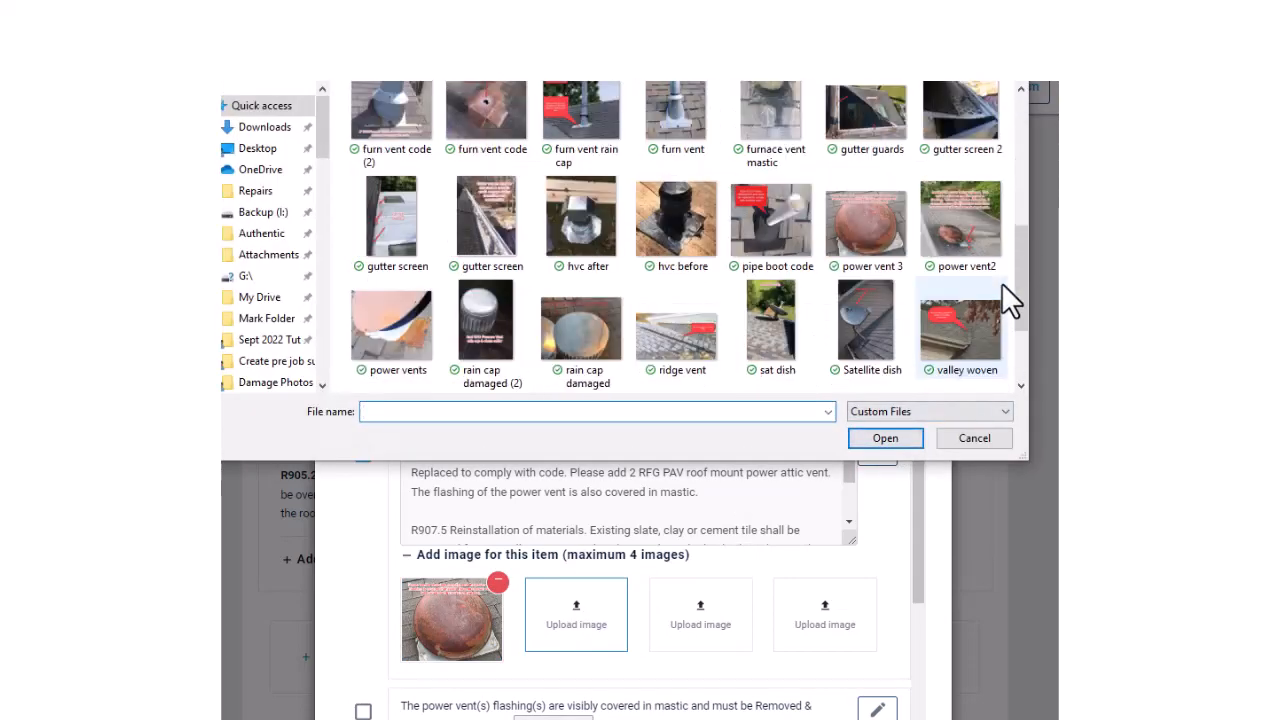
pyautogui.click(976, 224)
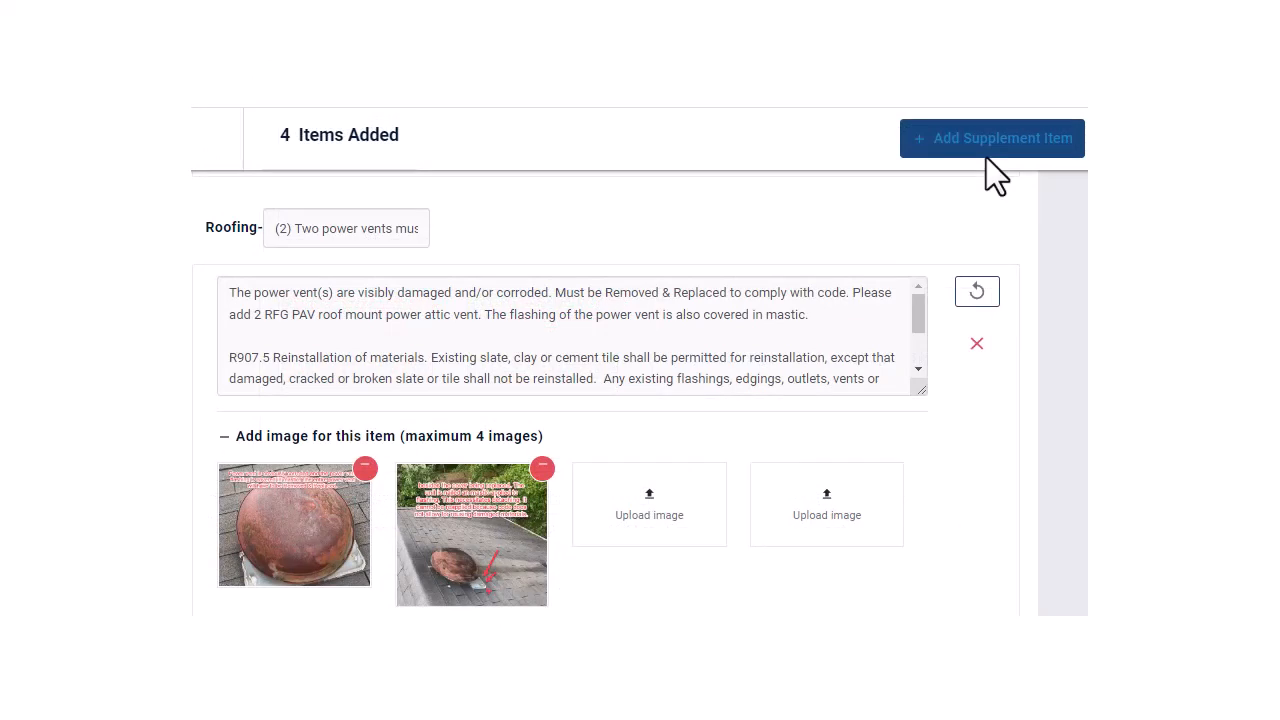
# Create a new custom item headed "Detach & reset weathervane.", describing the weathervane installed over shingles and felt and requesting a $175 charge
pyautogui.click(986, 150)
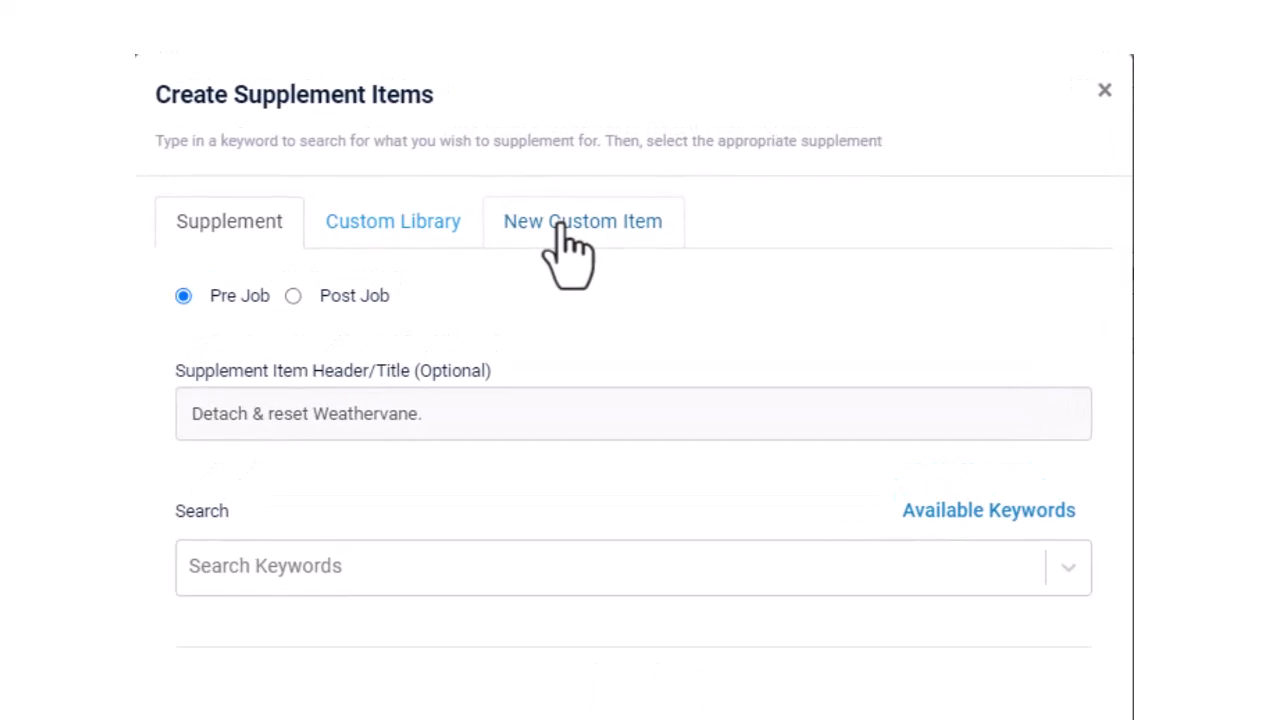
pyautogui.click(560, 228)
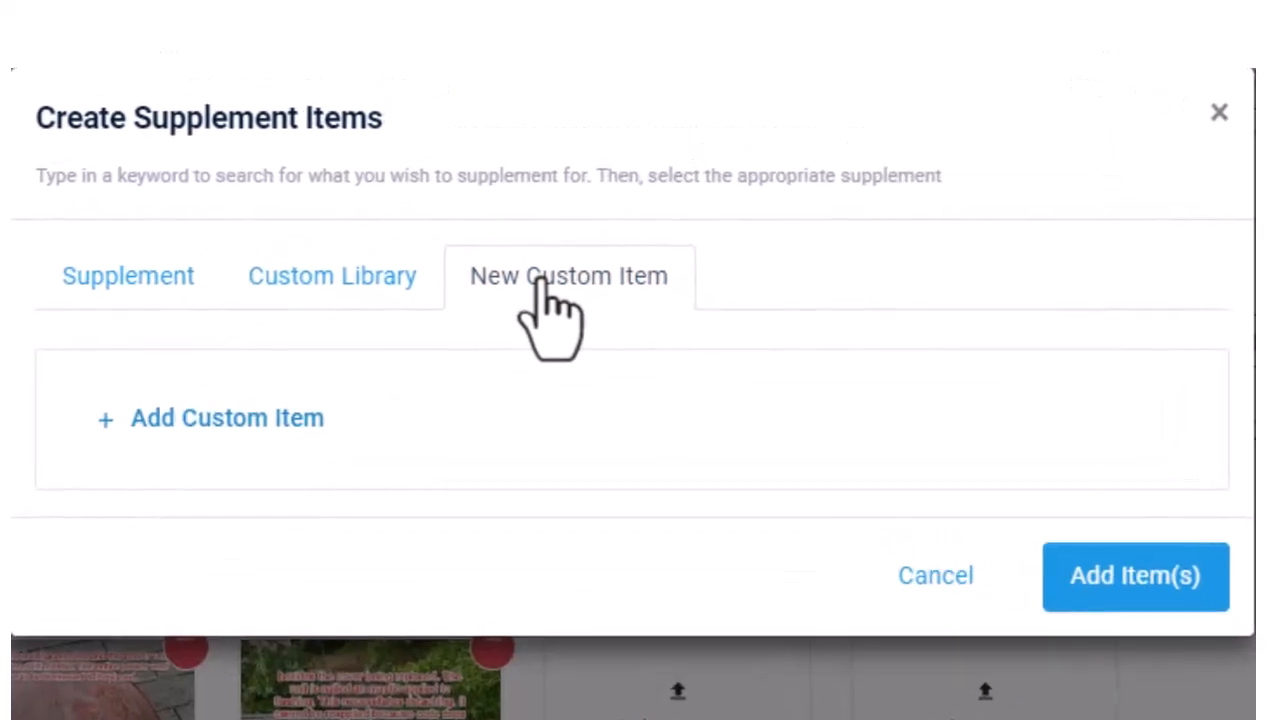
pyautogui.click(240, 425)
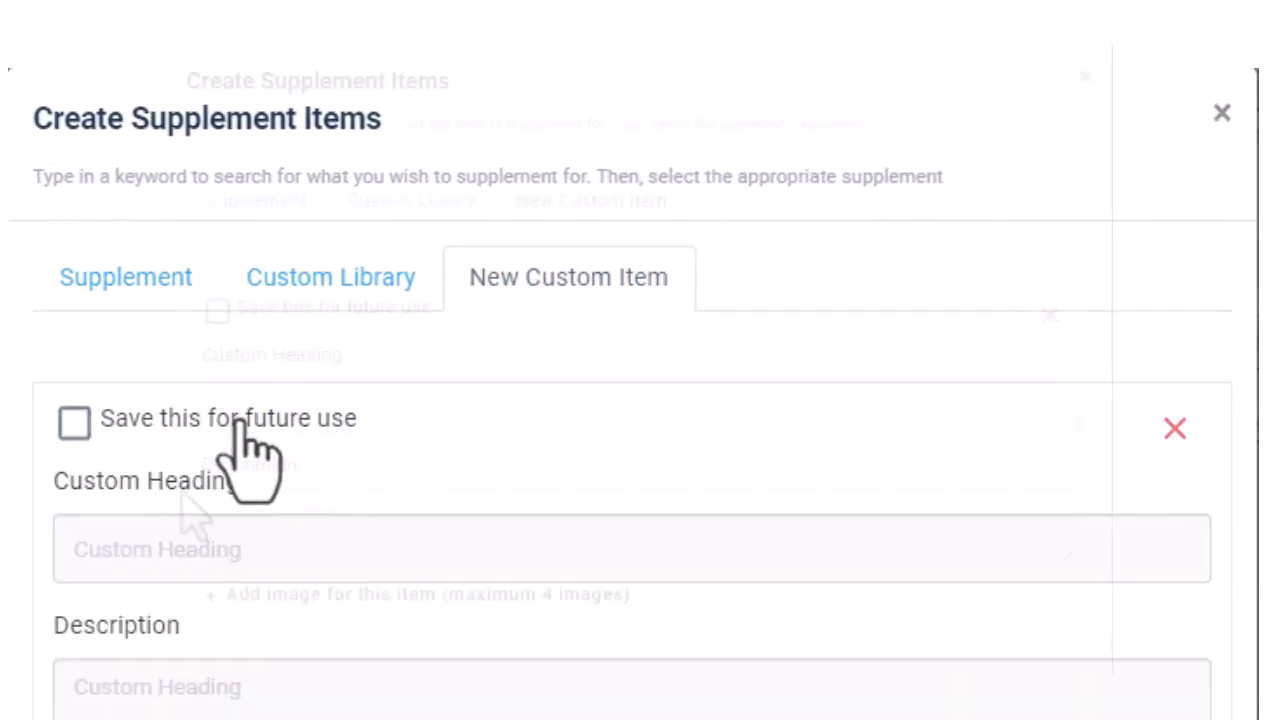
pyautogui.click(300, 549)
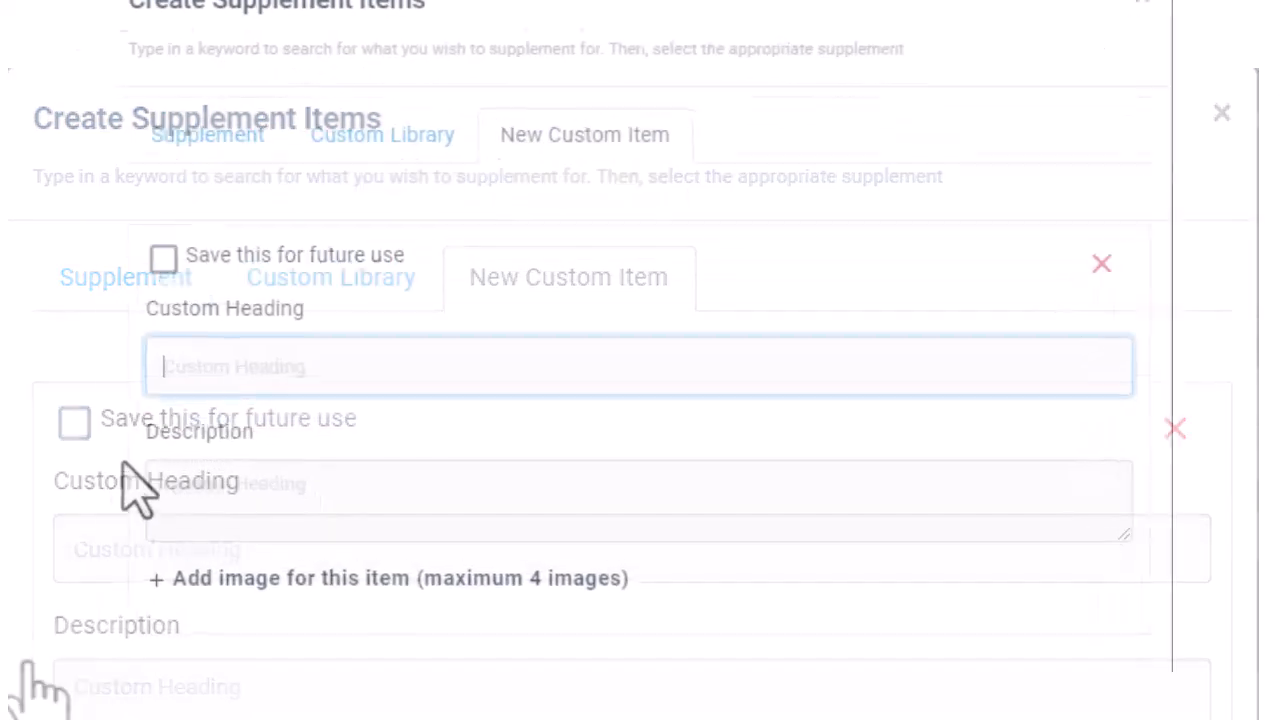
pyautogui.write('Detach & reset weathervane.')
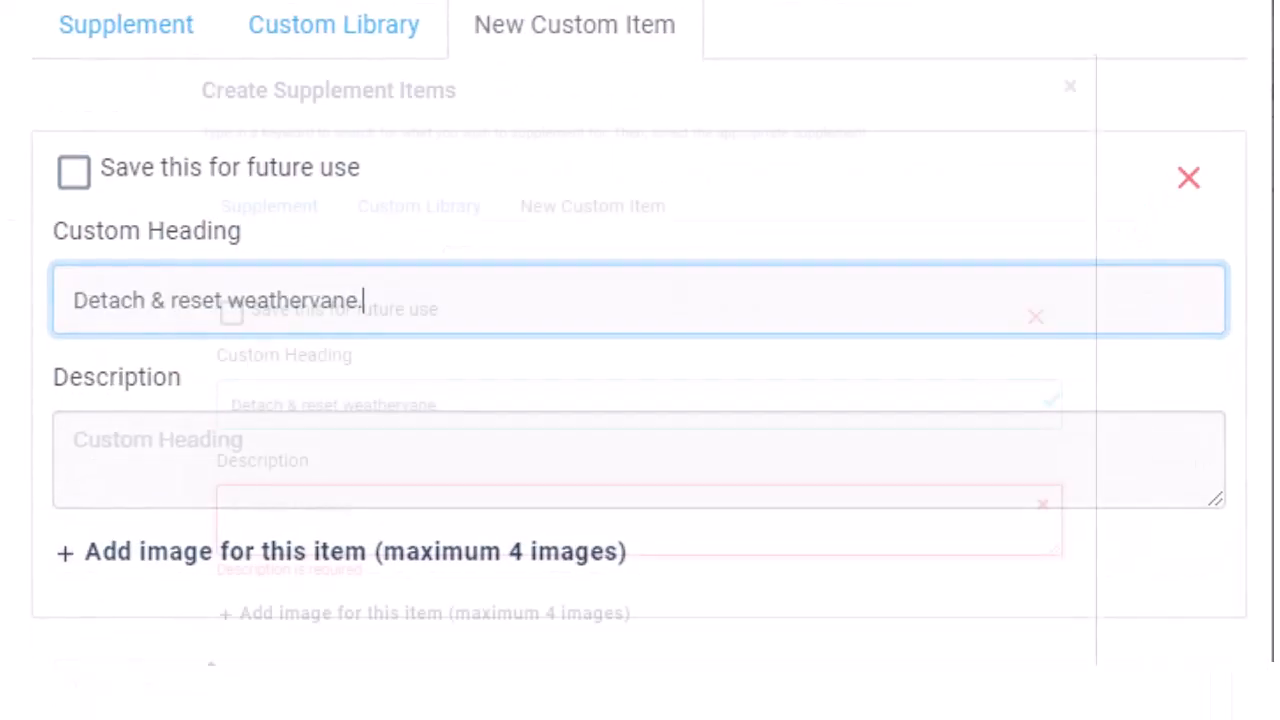
pyautogui.click(300, 458)
pyautogui.write('A weathervane is installed on top of the shingles and felt, it must be detached and reset. Please add charge of $175 for this item.')
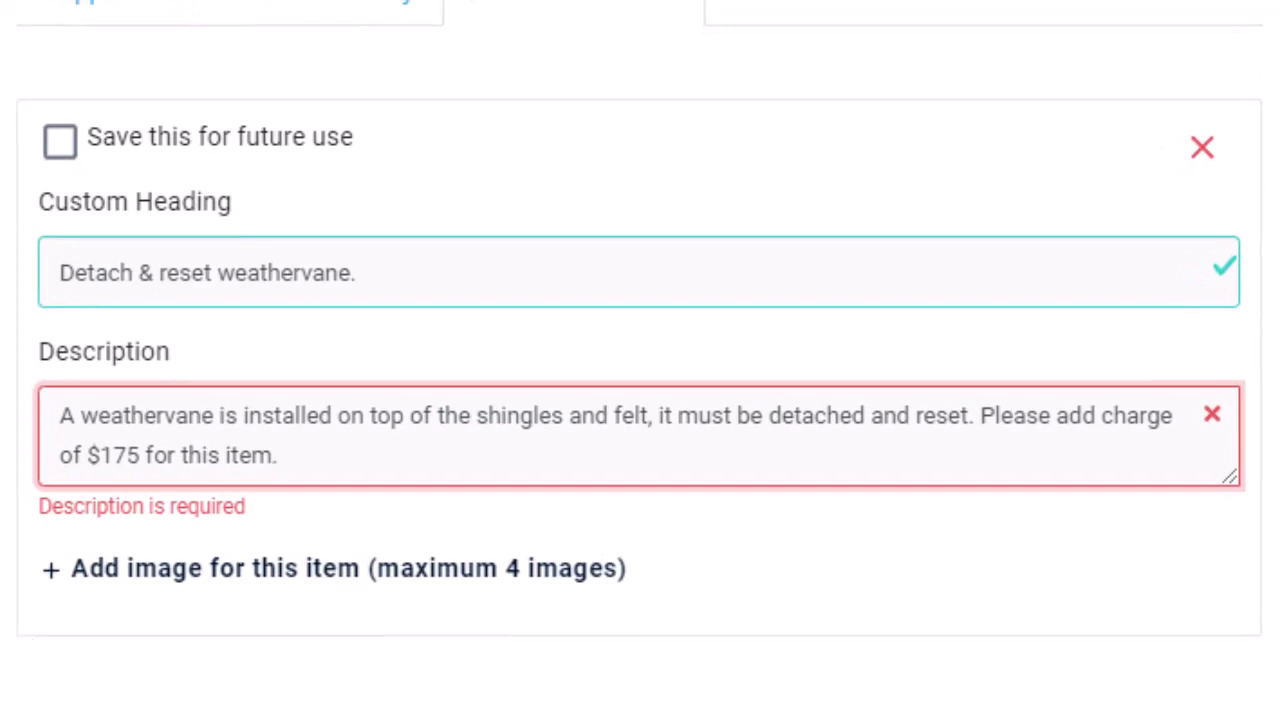
# Attach the weather vane image to the custom "Detach & reset weathervane" item
pyautogui.click(58, 568)
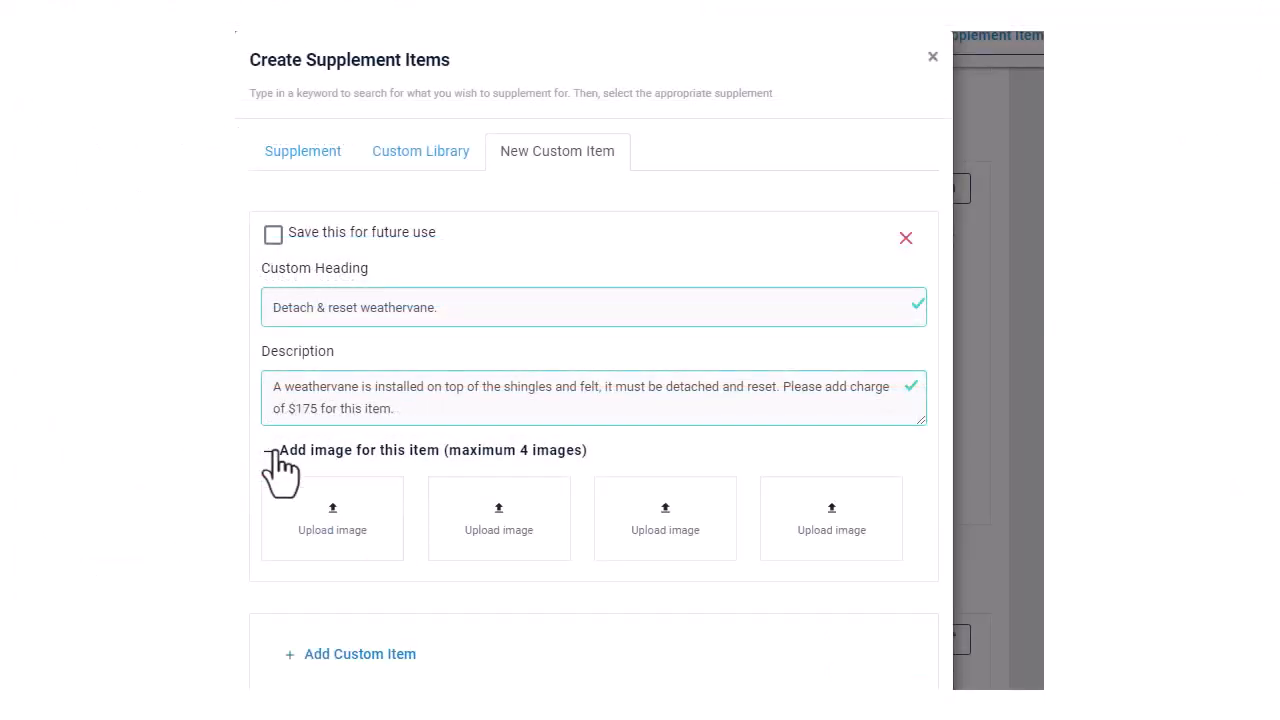
pyautogui.click(330, 515)
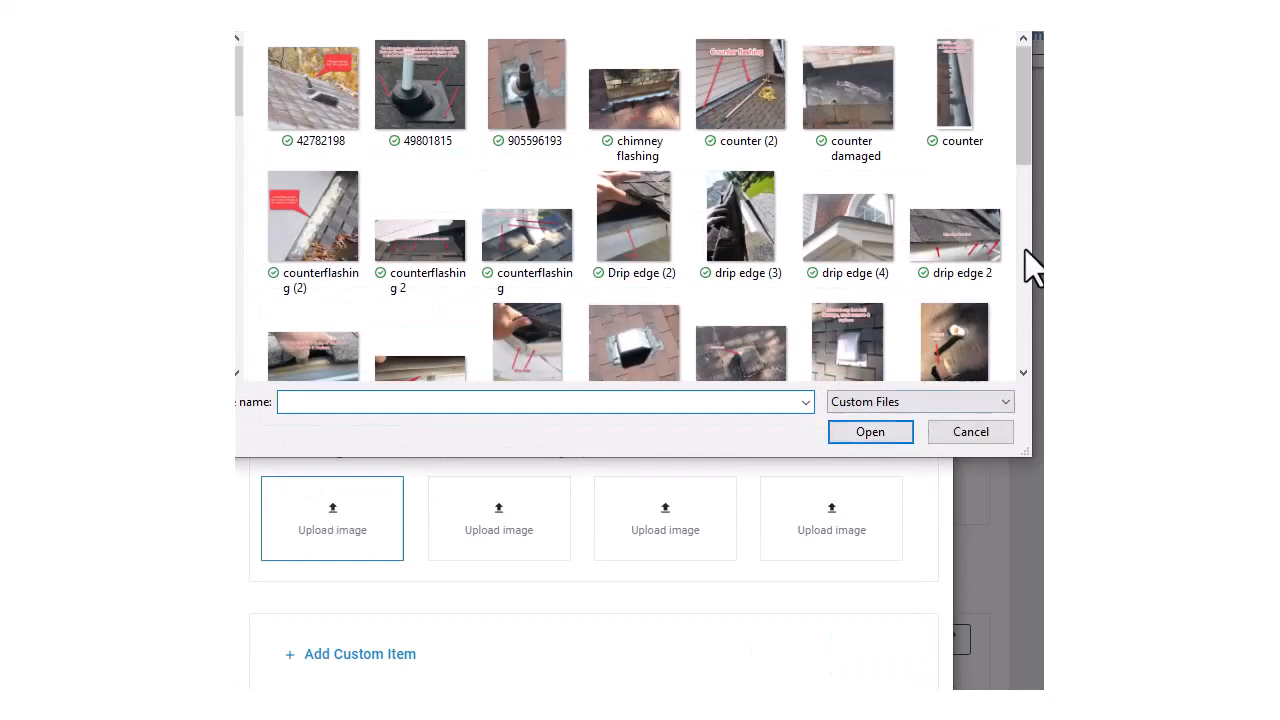
pyautogui.moveTo(1034, 177); pyautogui.dragTo(1031, 370)
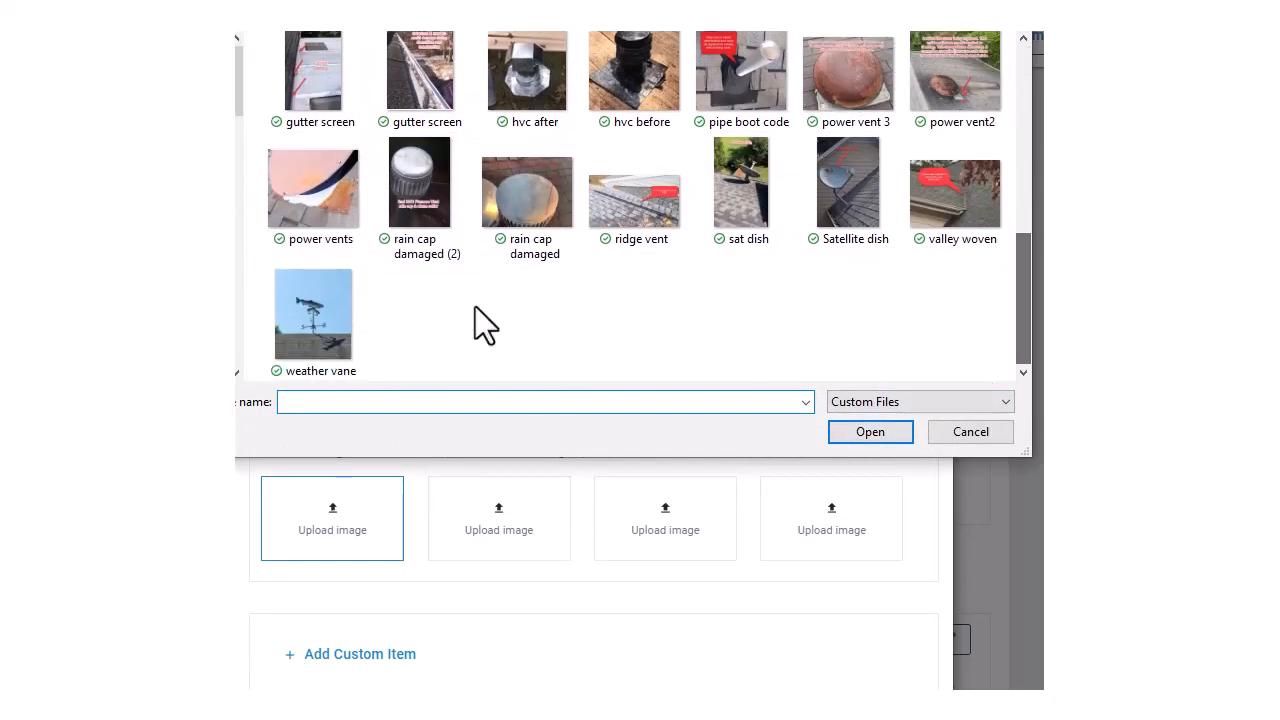
pyautogui.doubleClick(325, 316)
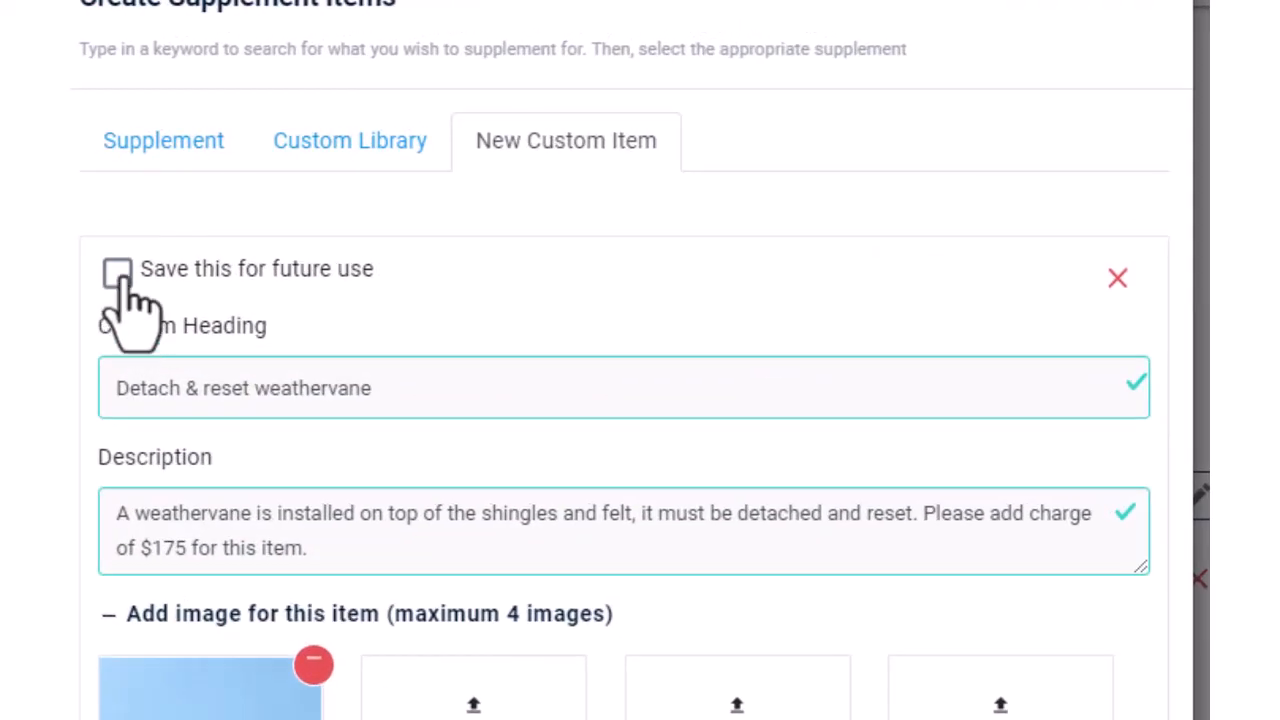
# Set the custom weathervane item to save for future use and add it to the supplement
pyautogui.click(117, 272)
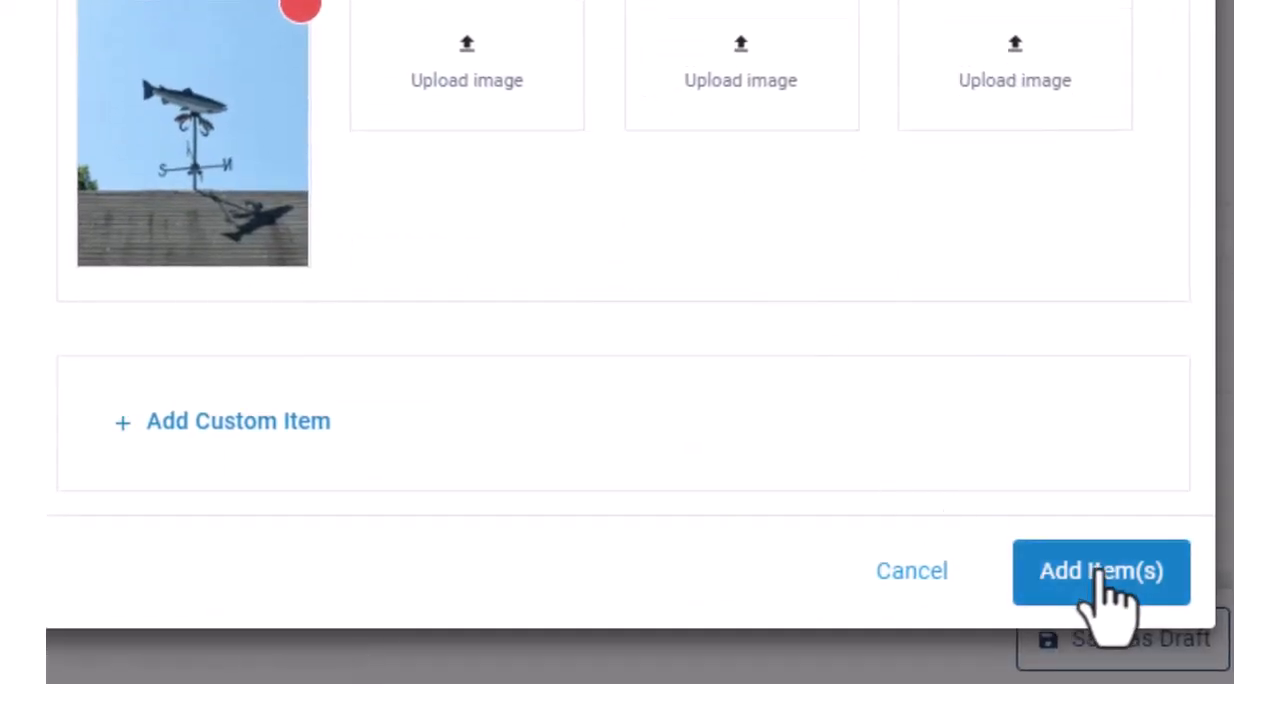
pyautogui.click(1028, 595)
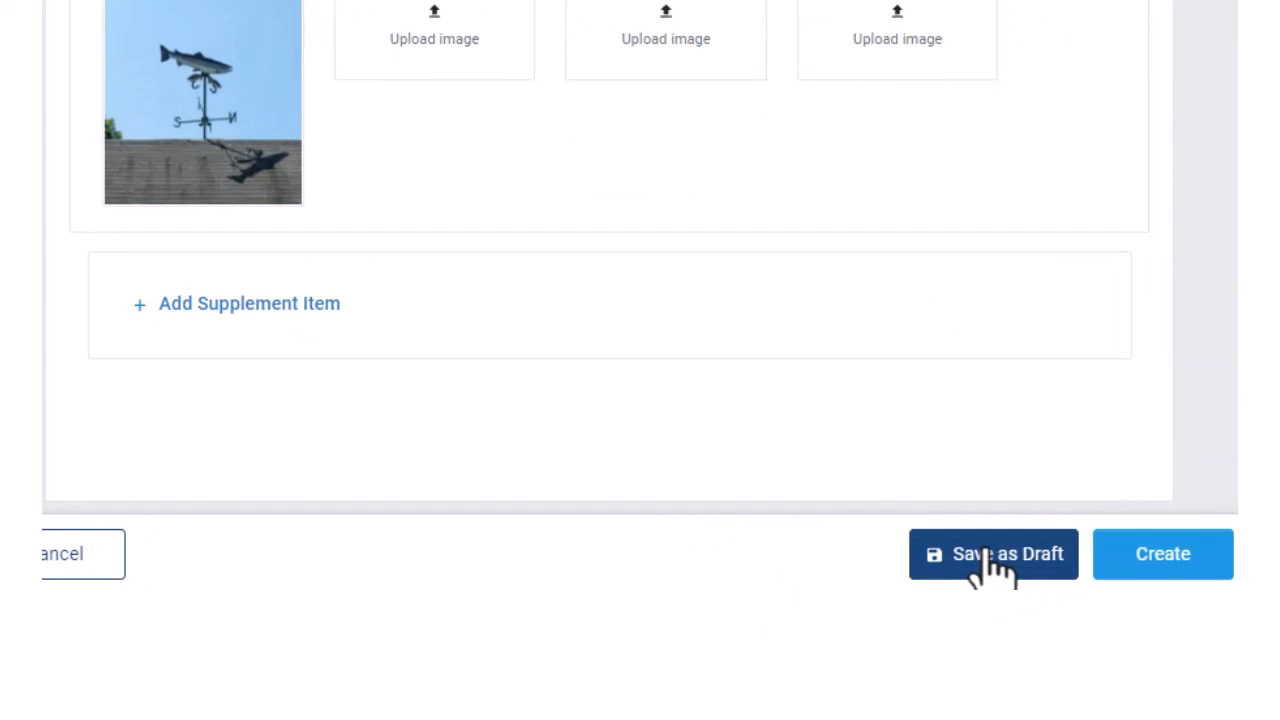
# Create the supplement and attach the Roof Waste Report to the supplement email
pyautogui.click(1140, 553)
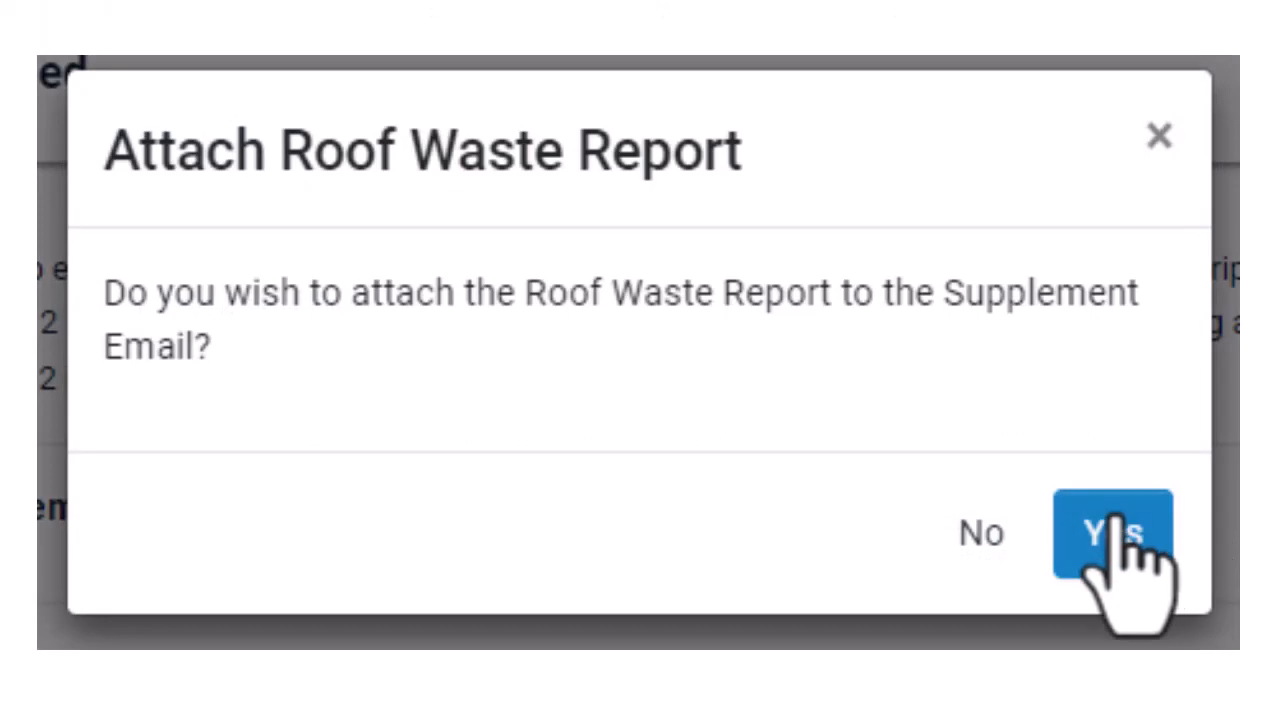
pyautogui.click(1120, 524)
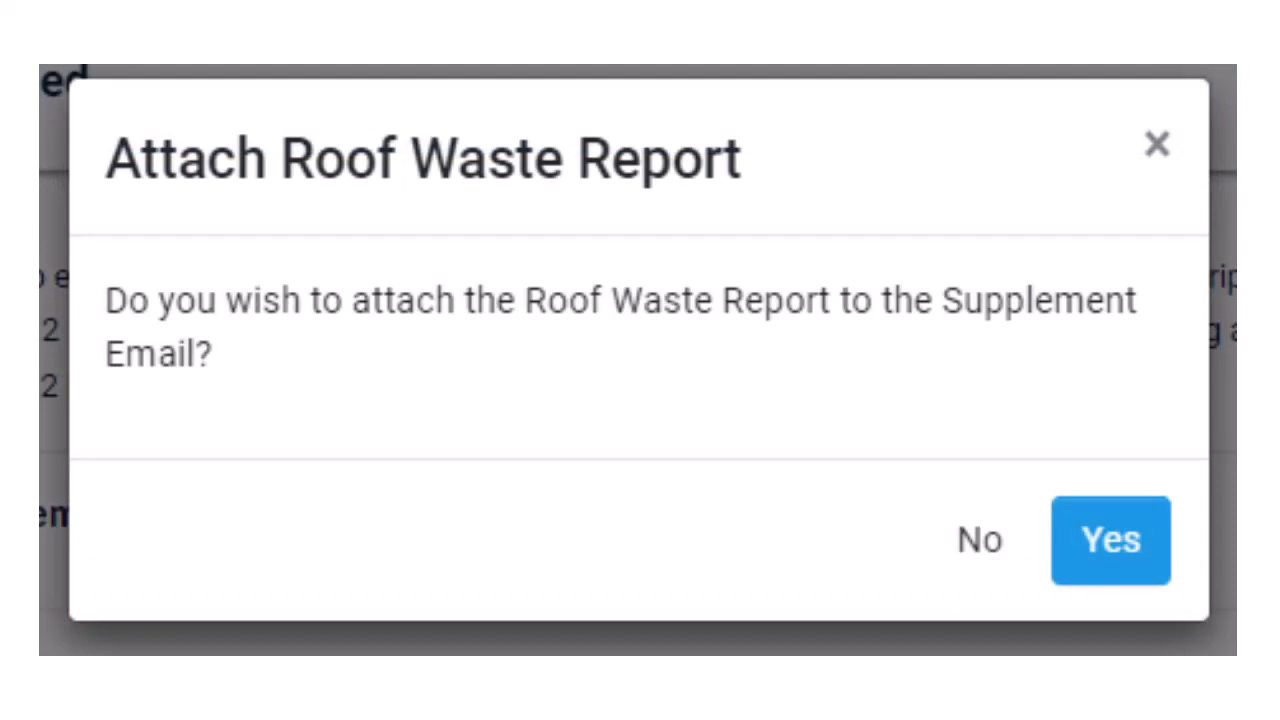
pyautogui.click(1122, 520)
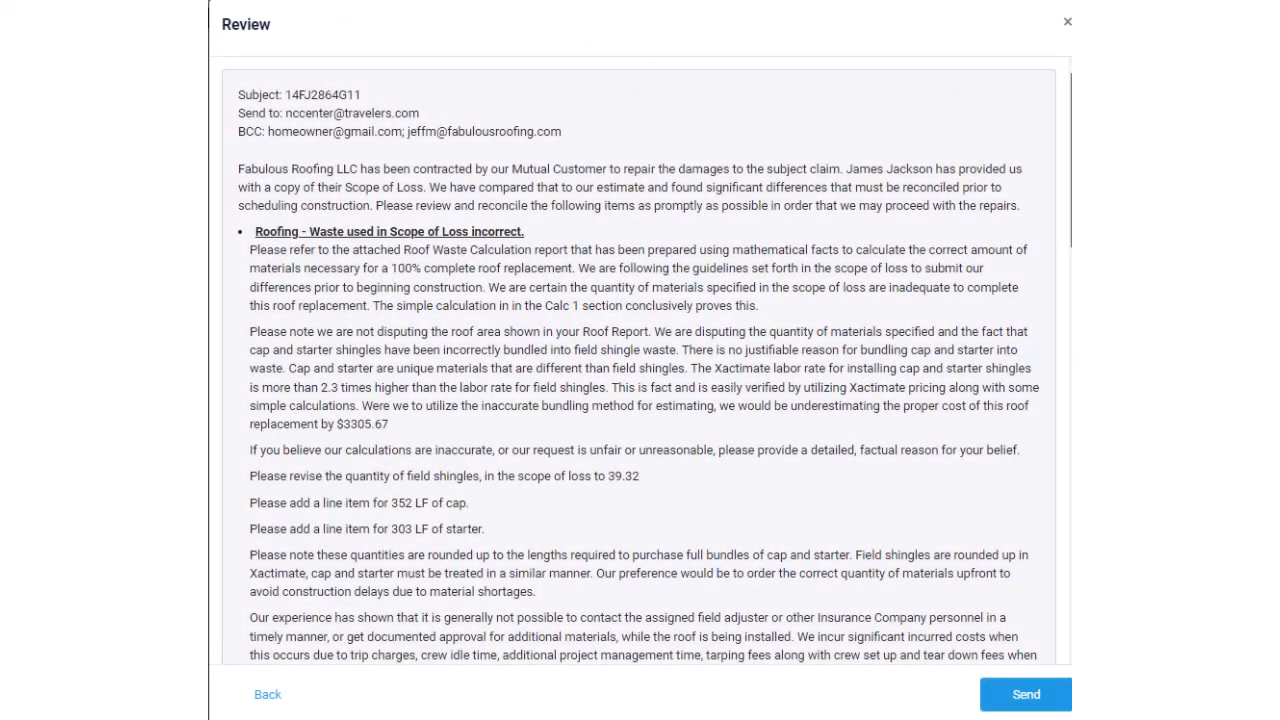
# Review the whole supplement email, from the waste item through the weathervane item to the contact details and attachments
pyautogui.scroll(-5, 639, 360)
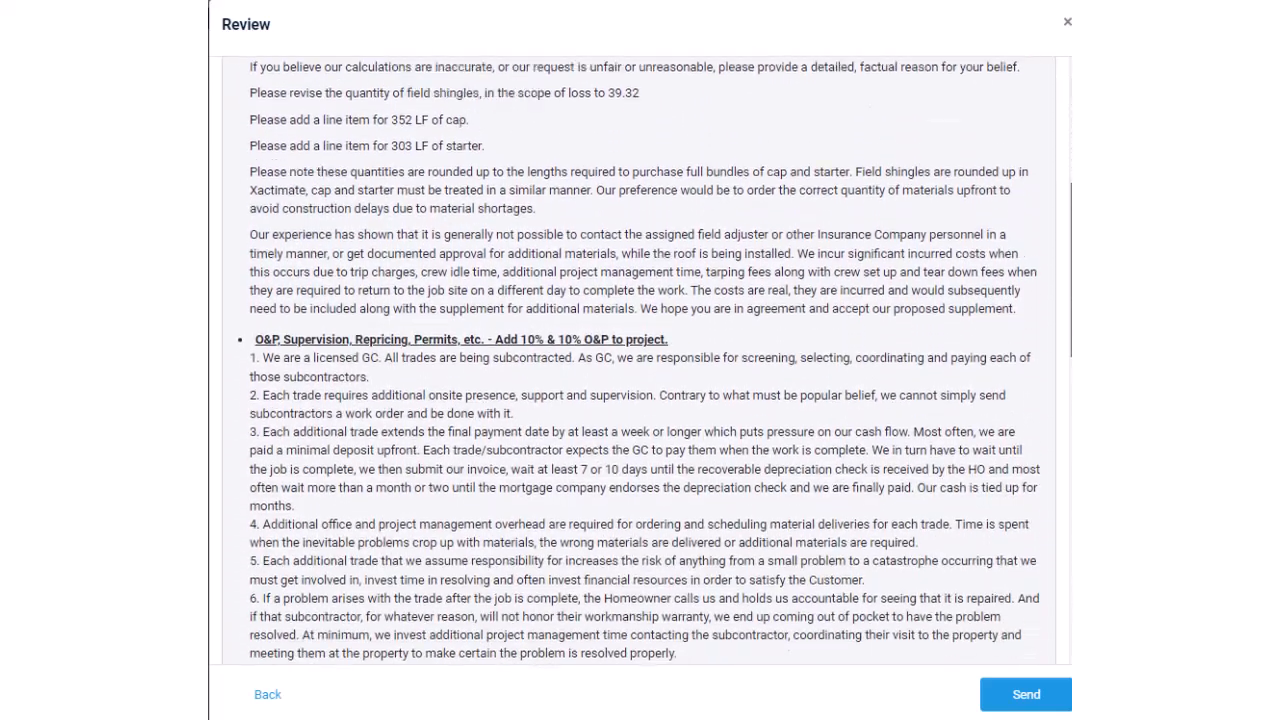
pyautogui.scroll(-4, 1065, 485)
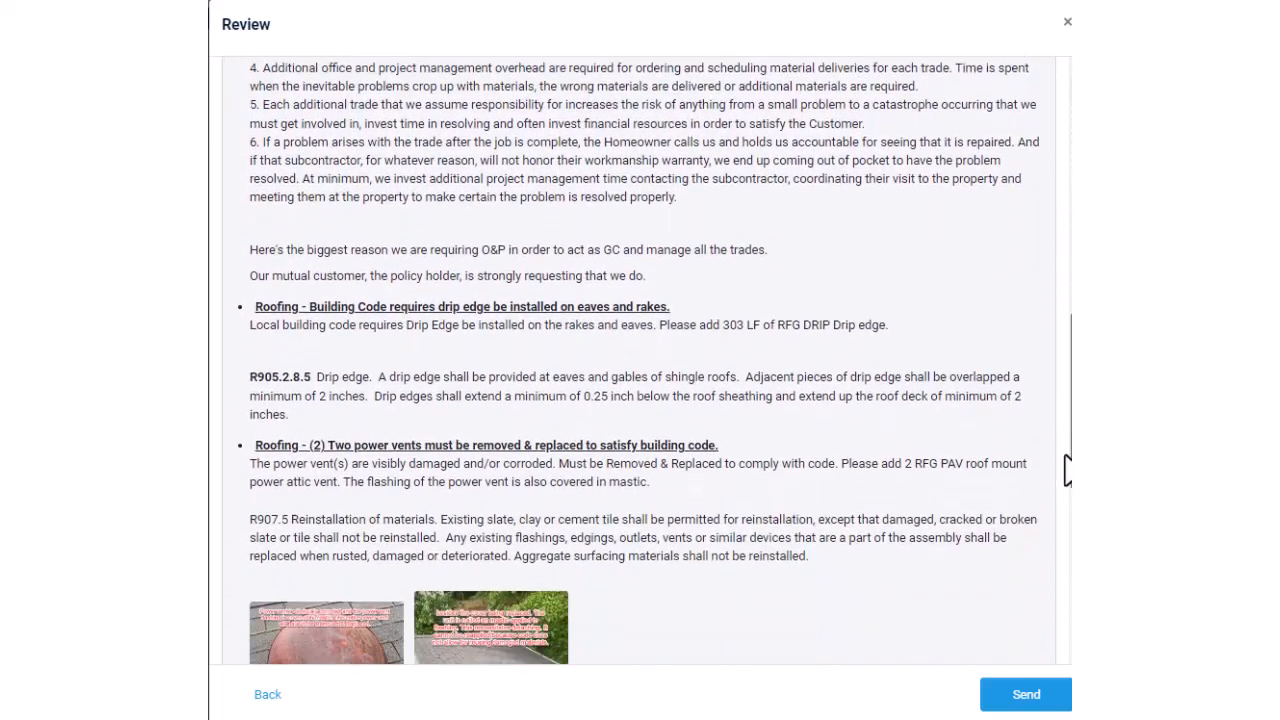
pyautogui.scroll(-4, 1065, 485)
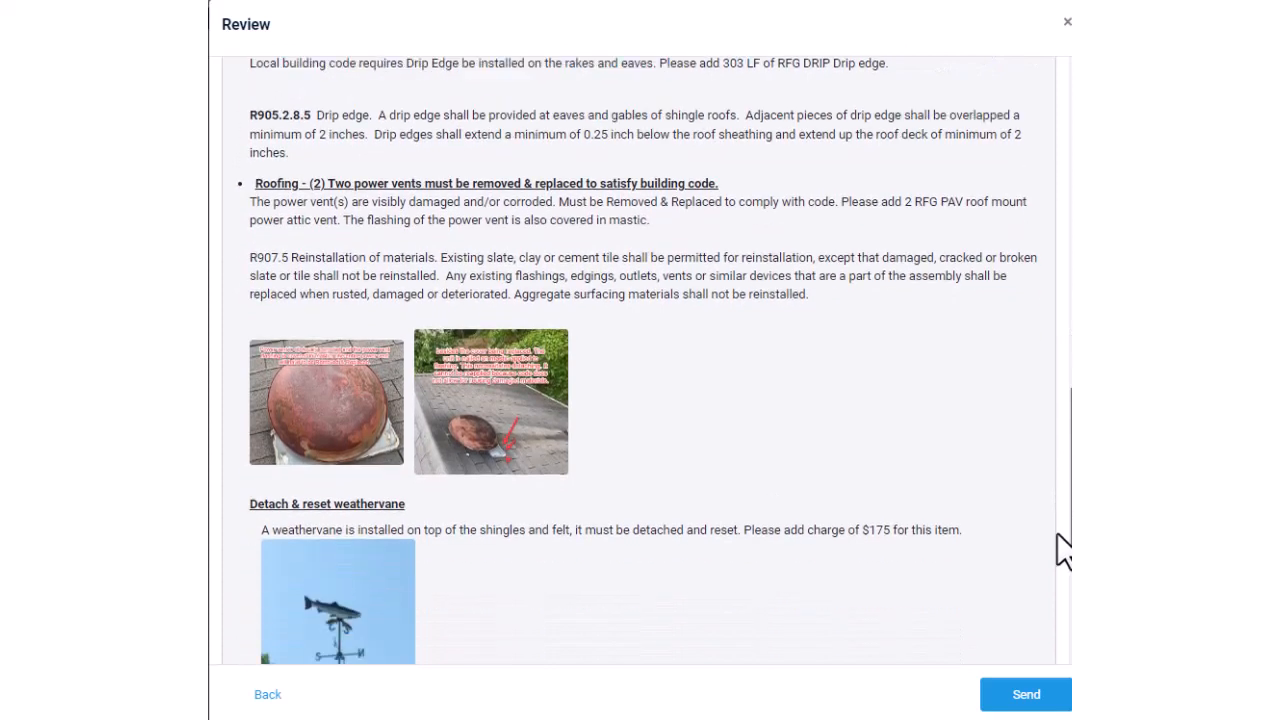
pyautogui.moveTo(1058, 568); pyautogui.dragTo(1058, 630)
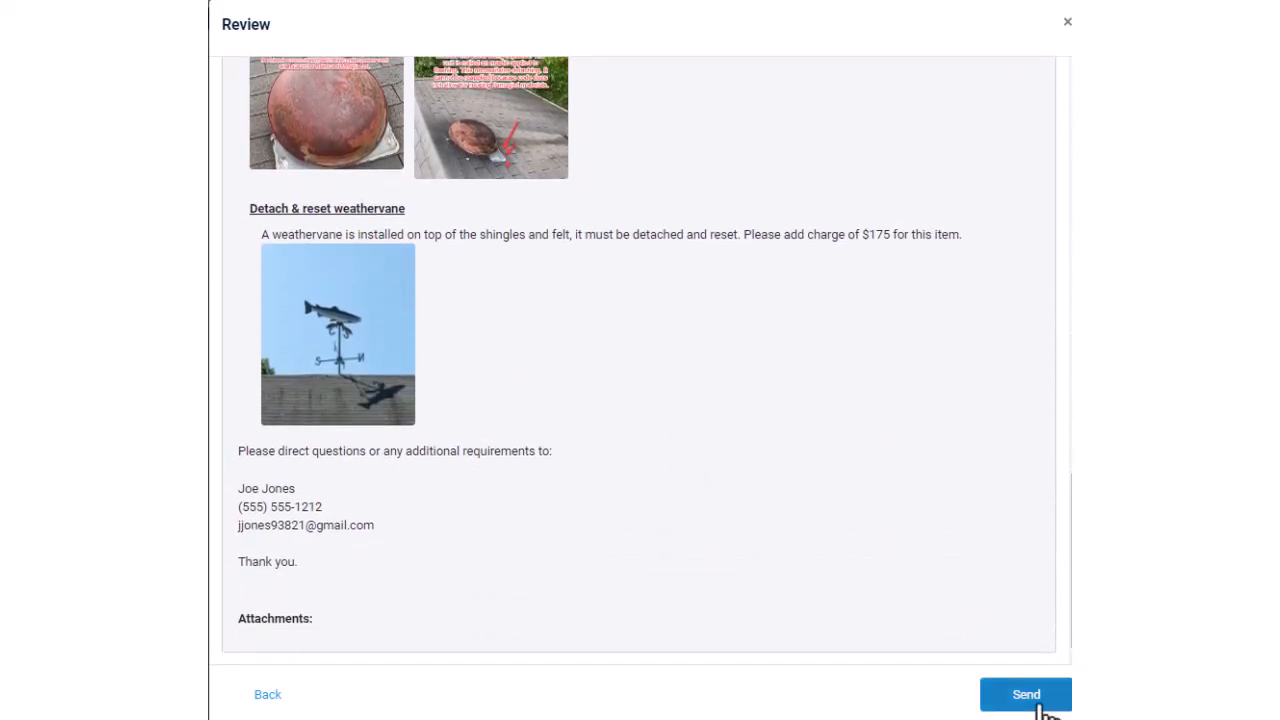